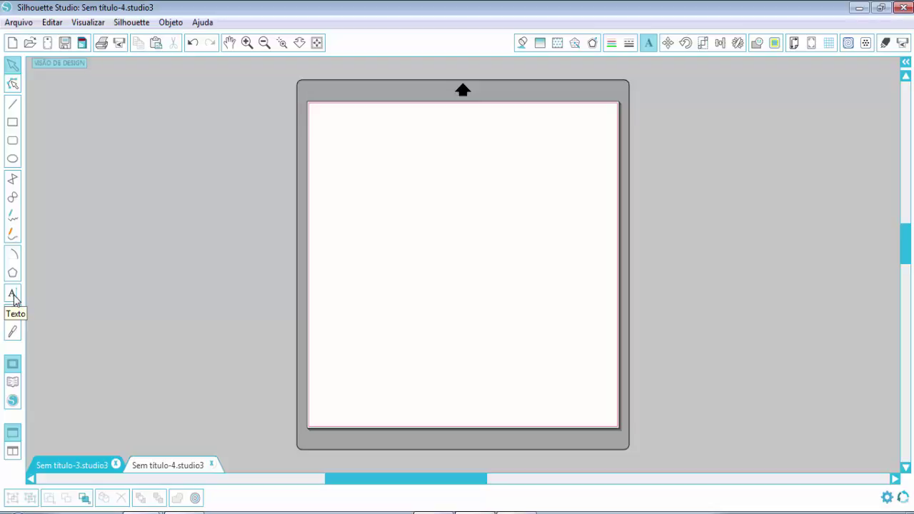
# Add the text COMUNIDADEWEB near the top of the page in 72 pt Arial Unicode MS.
pyautogui.click(13, 294)
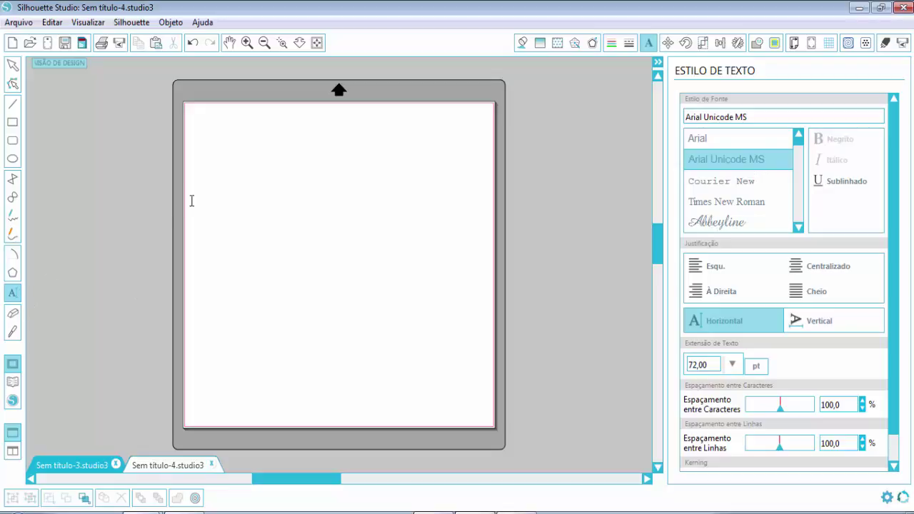
pyautogui.click(227, 168)
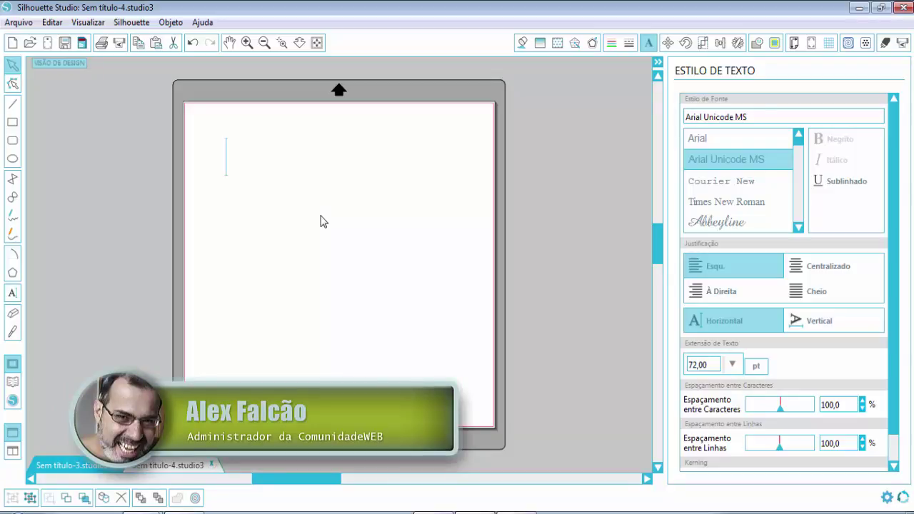
pyautogui.write('C')
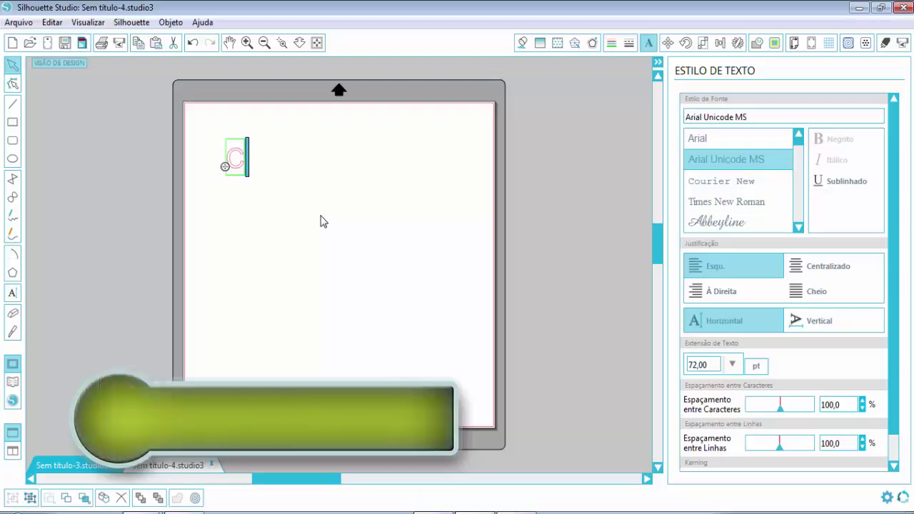
pyautogui.write('OMUNIDADEWEB')
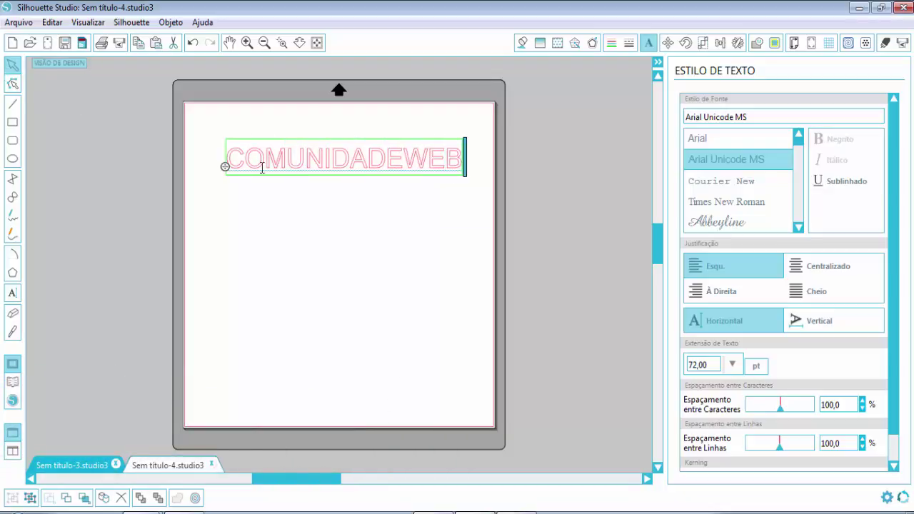
pyautogui.click(188, 150)
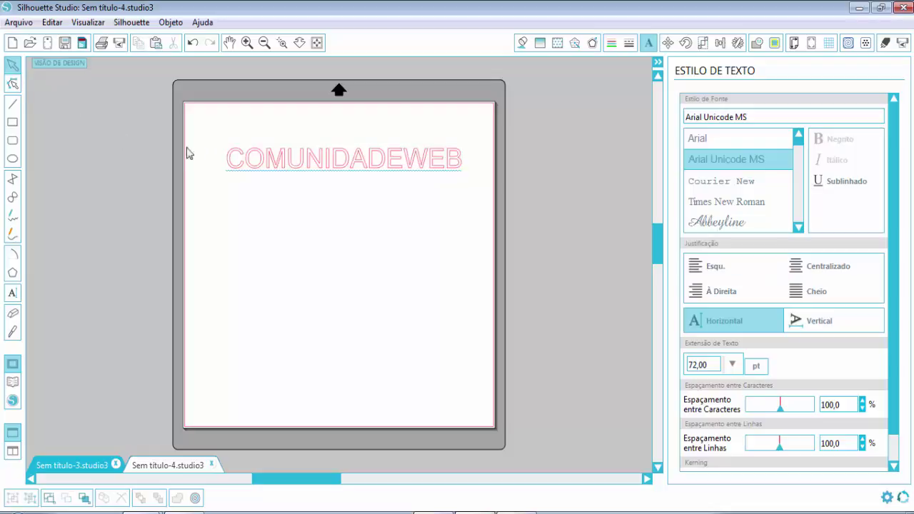
pyautogui.click(243, 170)
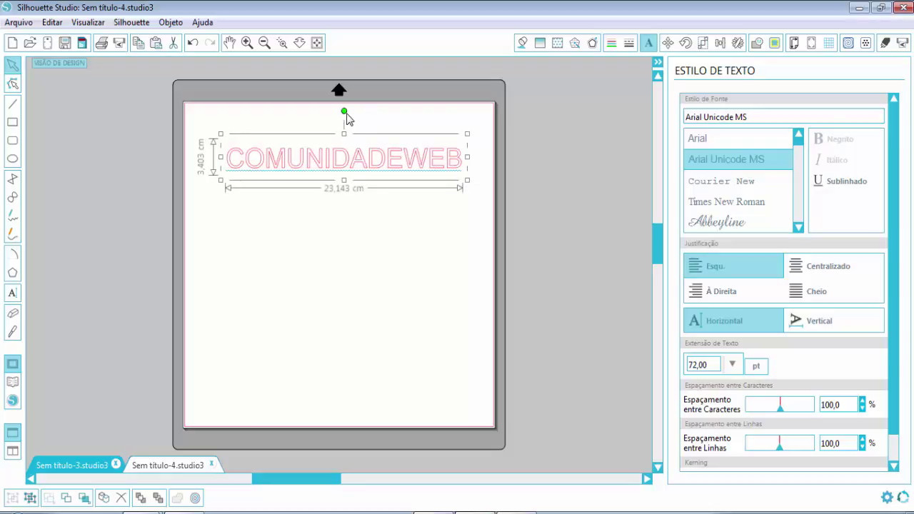
pyautogui.moveTo(344, 112); pyautogui.dragTo(343, 104)
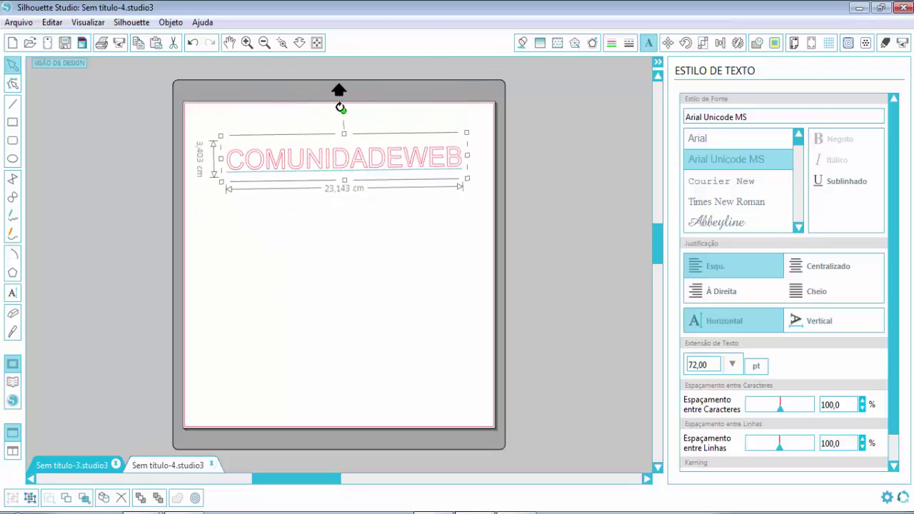
pyautogui.moveTo(342, 105)
pyautogui.mouseDown()
pyautogui.moveTo(326, 121)
pyautogui.moveTo(343, 111)
pyautogui.mouseUp()
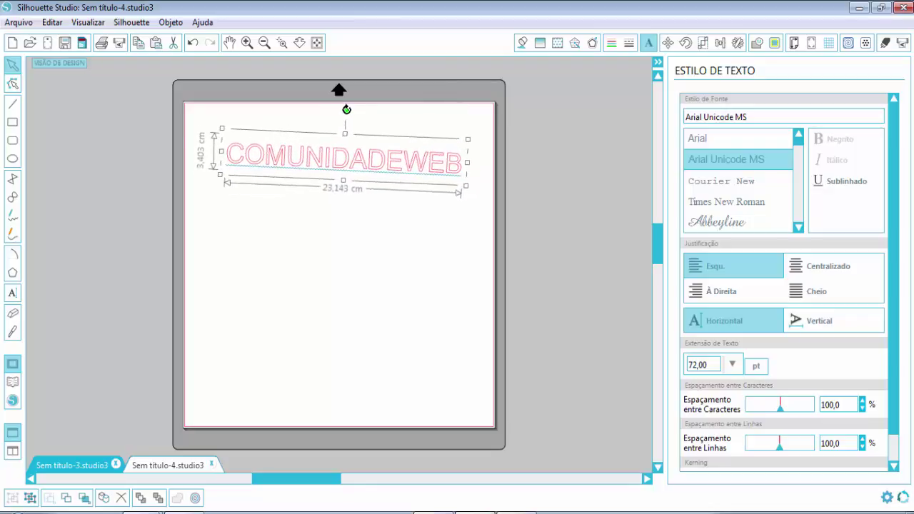
pyautogui.moveTo(346, 111); pyautogui.dragTo(344, 112)
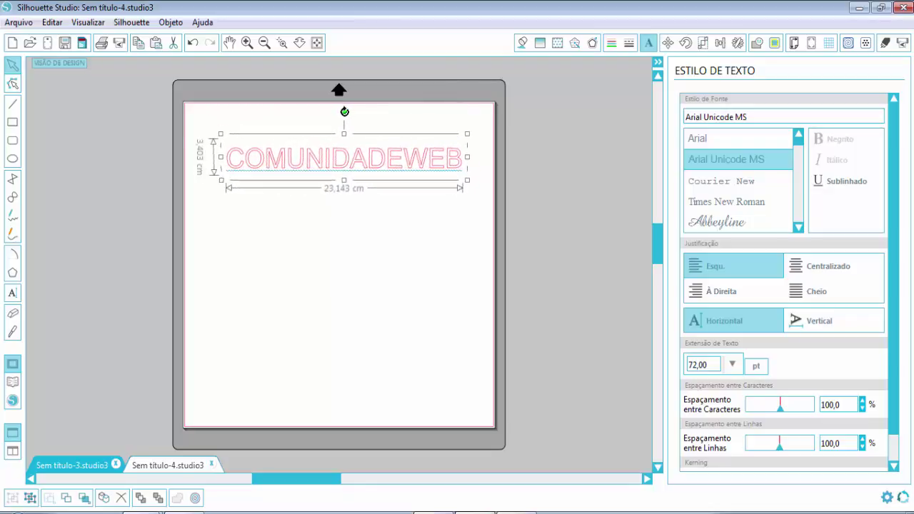
pyautogui.click(318, 225)
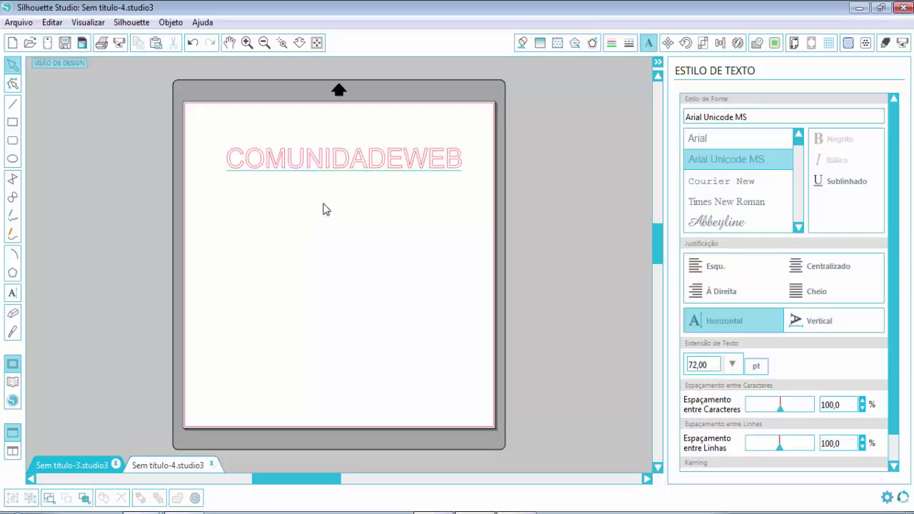
pyautogui.click(333, 173)
pyautogui.click(336, 162)
pyautogui.moveTo(346, 112); pyautogui.dragTo(347, 112)
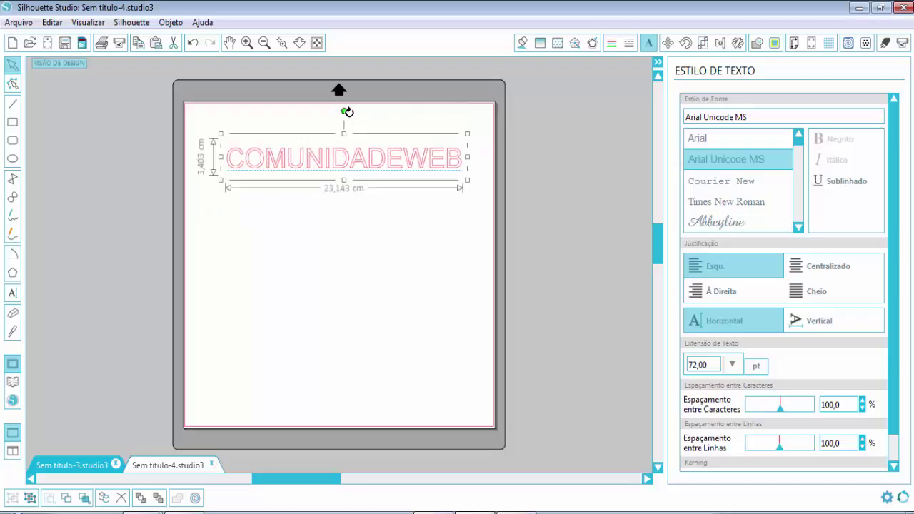
pyautogui.moveTo(347, 112); pyautogui.dragTo(347, 112)
pyautogui.click(340, 223)
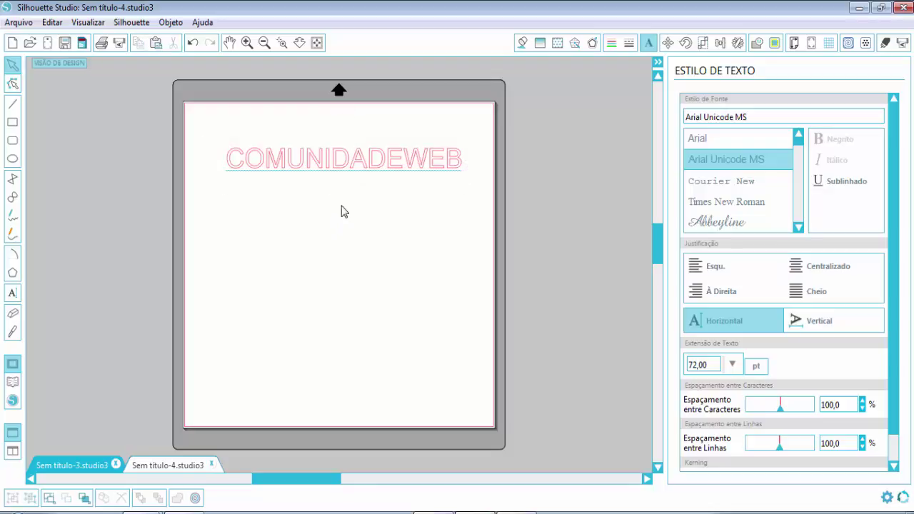
pyautogui.click(352, 163)
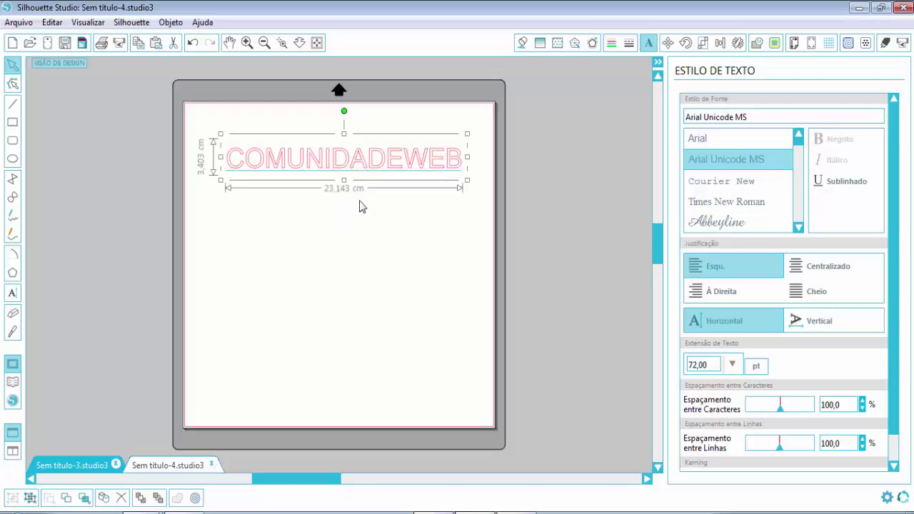
# Fill COMUNIDADEWEB with bright green 44D600.
pyautogui.click(526, 43)
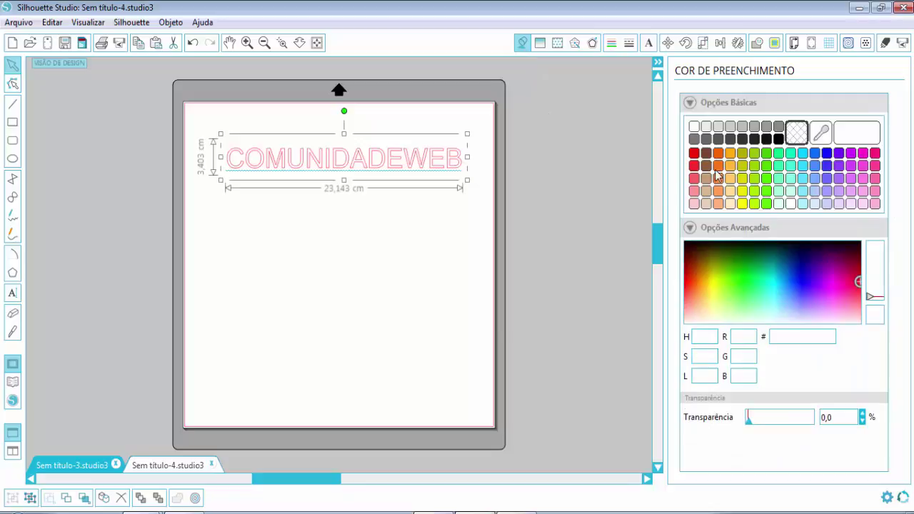
pyautogui.click(717, 171)
pyautogui.click(742, 168)
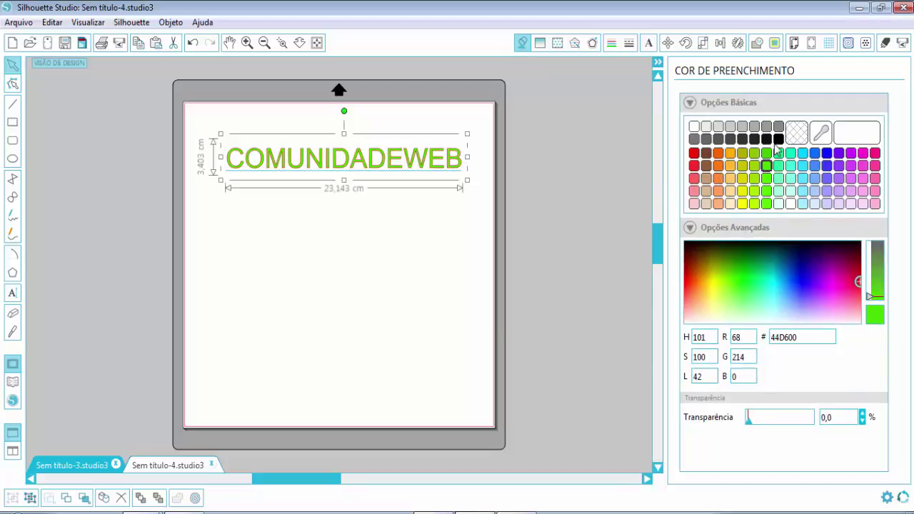
# Give the COMUNIDADEWEB text a black 000000 outline and zoom in on it.
pyautogui.click(612, 44)
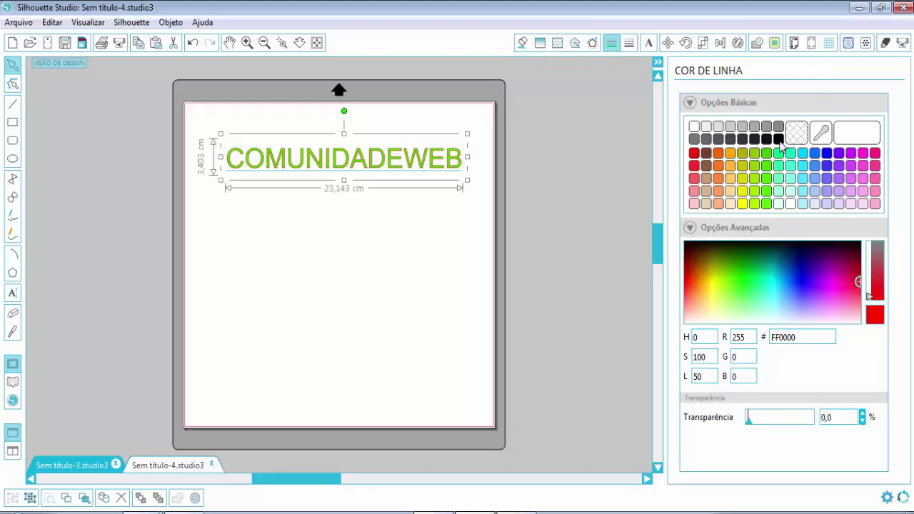
pyautogui.click(779, 139)
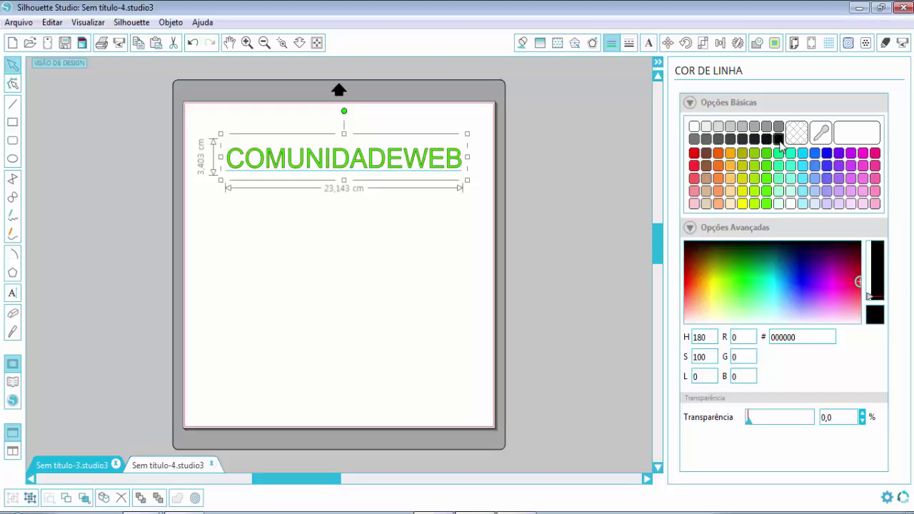
pyautogui.click(247, 43)
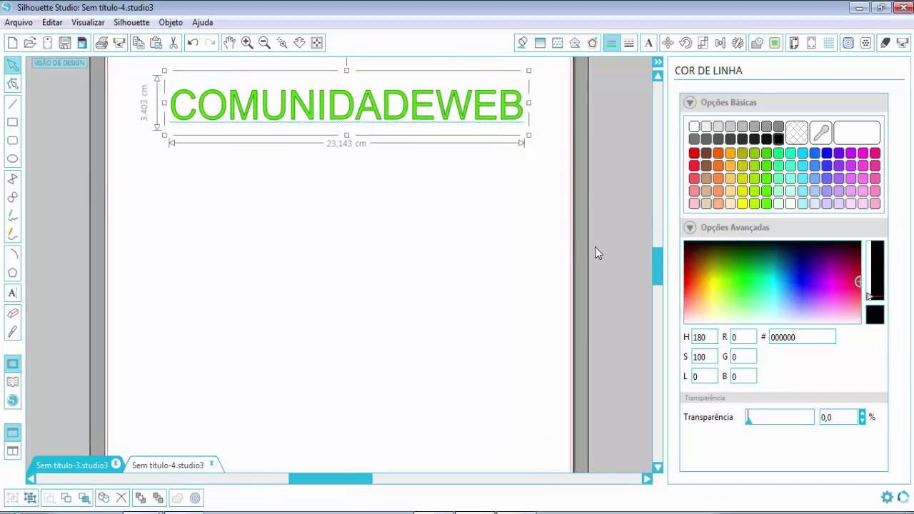
pyautogui.scroll(3, 661, 281)
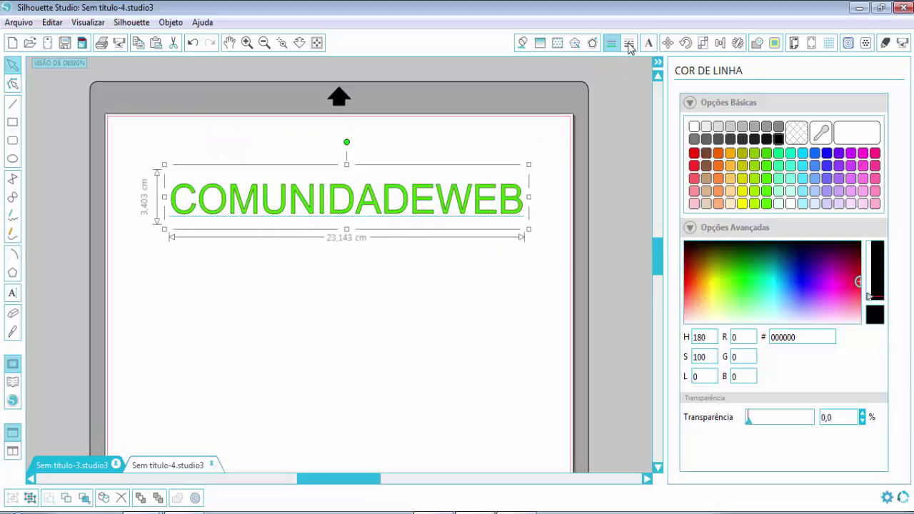
# Give the COMUNIDADEWEB outline a fine dashed line style.
pyautogui.click(628, 44)
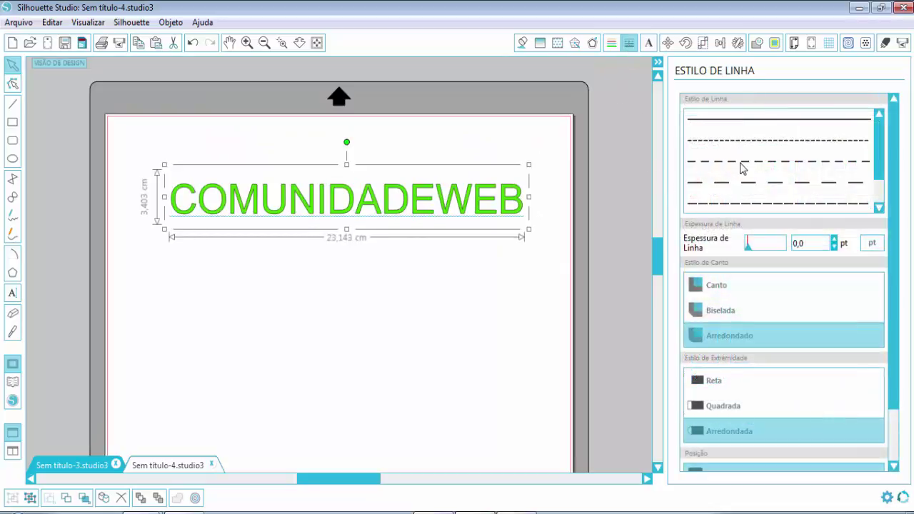
pyautogui.click(738, 143)
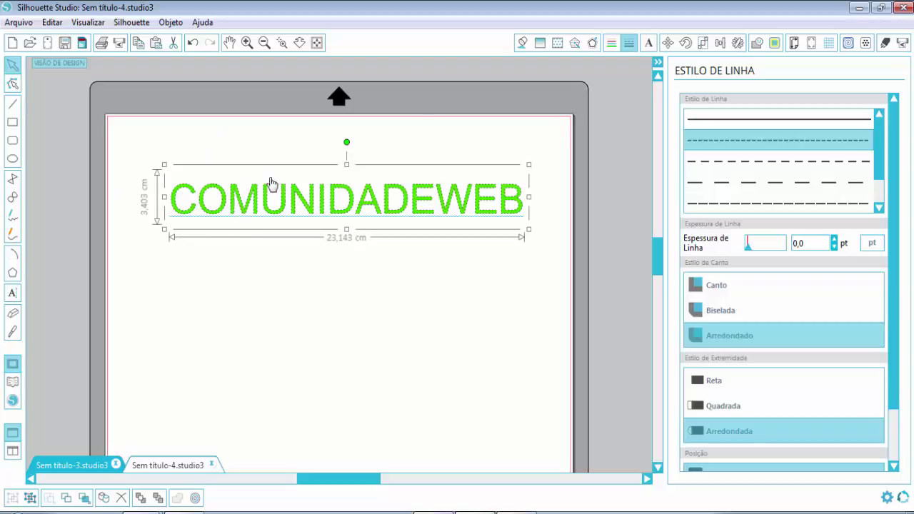
pyautogui.click(649, 43)
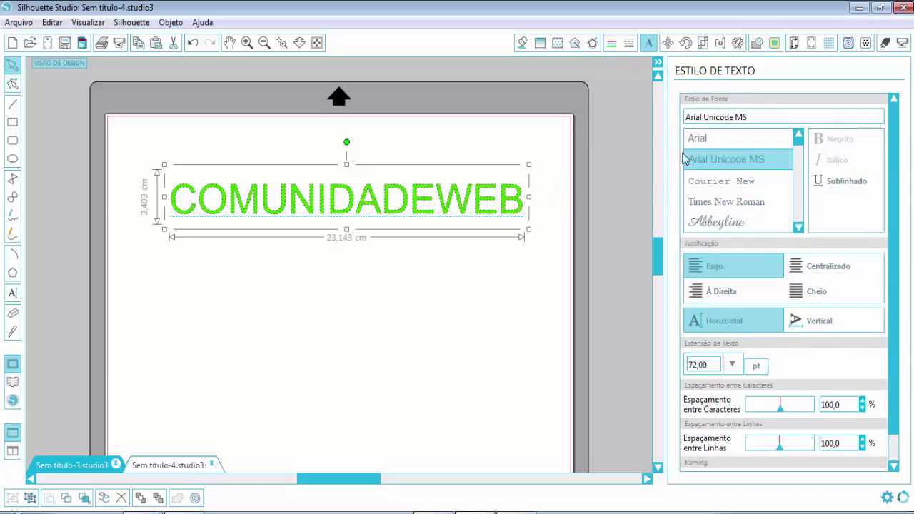
# Set the title font to Algerian, after briefly trying Adobe Kaiti Std.
pyautogui.click(797, 228)
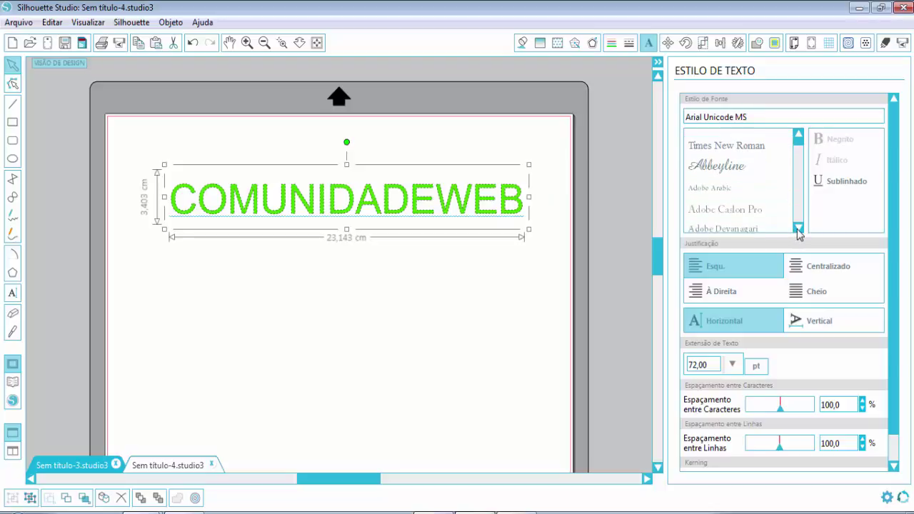
pyautogui.click(798, 228)
pyautogui.click(798, 228)
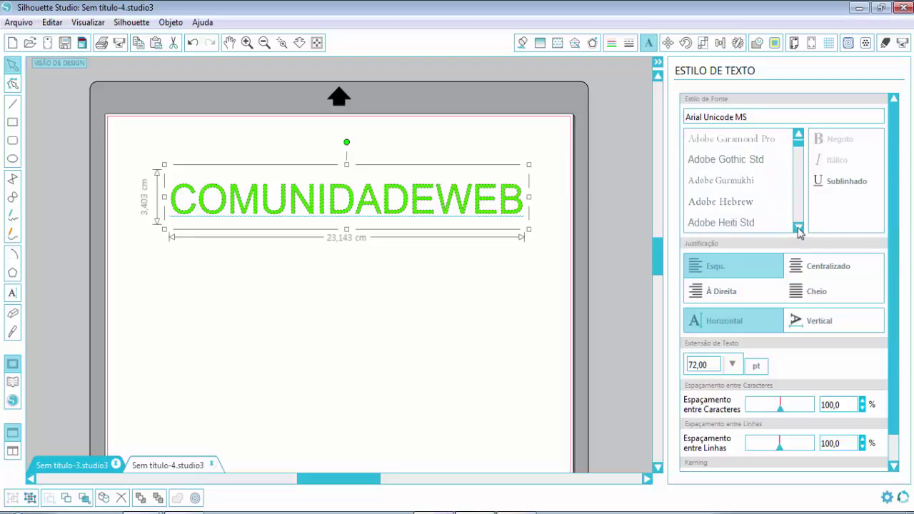
pyautogui.click(798, 228)
pyautogui.click(746, 202)
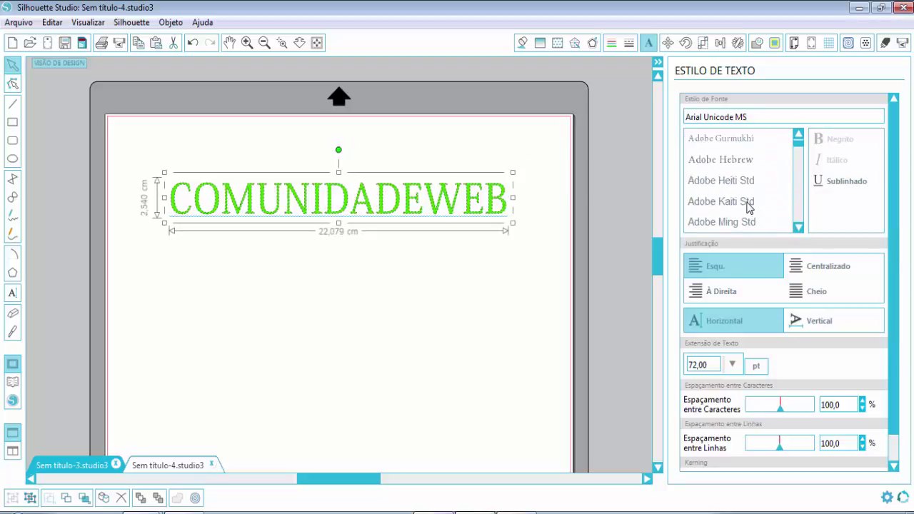
pyautogui.click(798, 227)
pyautogui.click(797, 228)
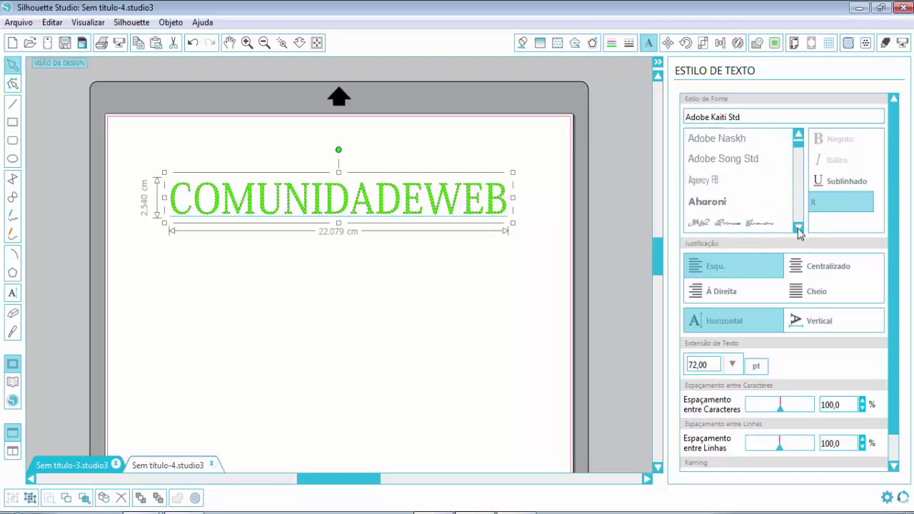
pyautogui.click(718, 150)
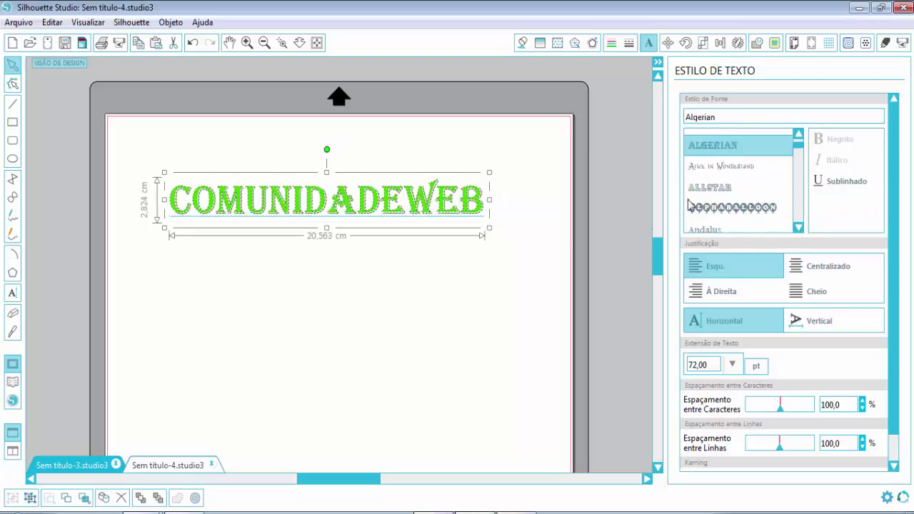
# Enlarge the title to 83,40 pt, about 23.8 cm wide, leaving it without underline.
pyautogui.moveTo(490, 228); pyautogui.dragTo(540, 235)
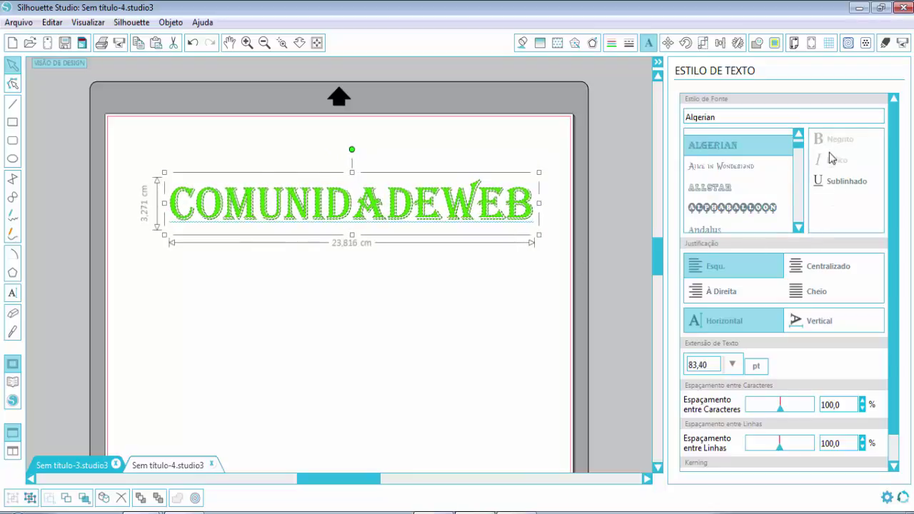
pyautogui.click(844, 183)
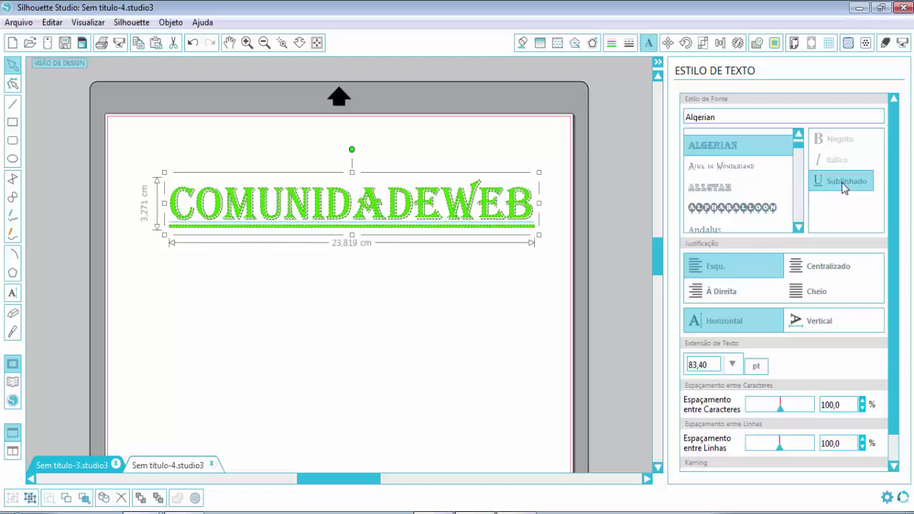
pyautogui.click(845, 187)
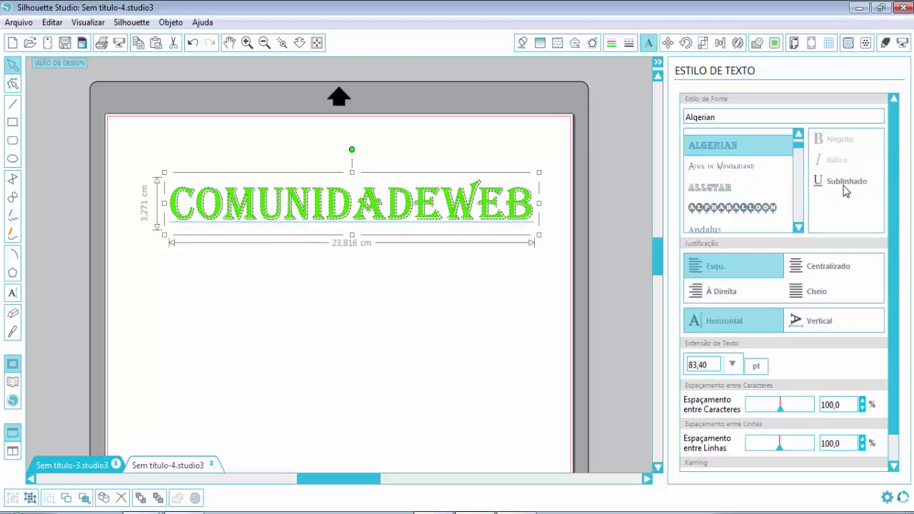
pyautogui.click(845, 190)
pyautogui.click(845, 190)
# Resize the title to 76,80 pt, 21,928 by 3,011 cm, undoing the final horizontal squeeze.
pyautogui.click(732, 366)
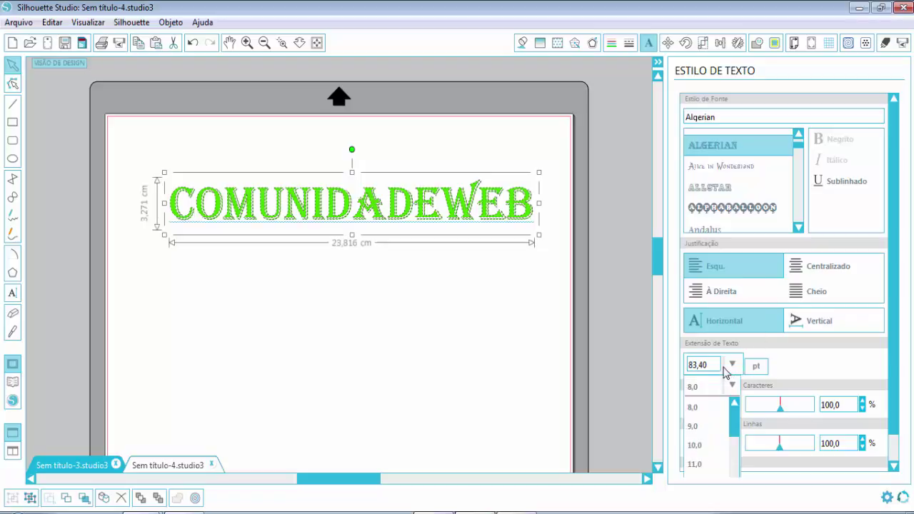
pyautogui.scroll(-3, 727, 424)
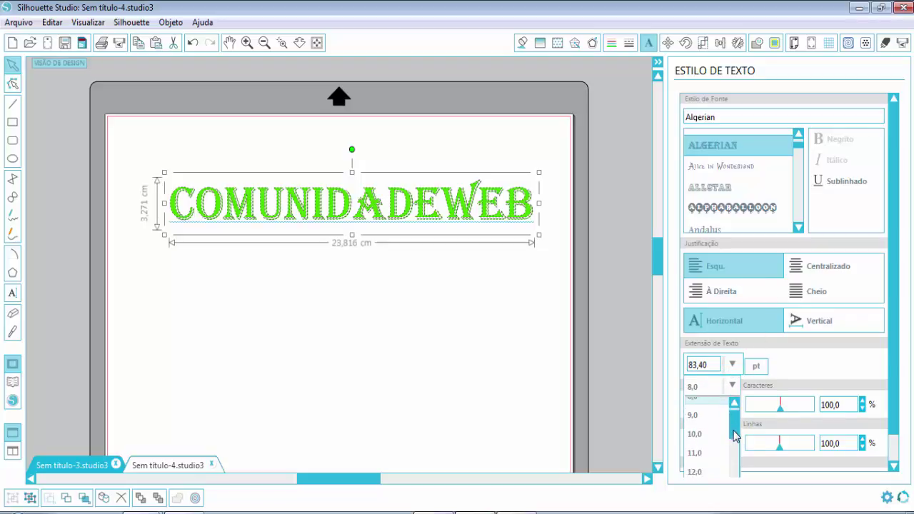
pyautogui.click(550, 249)
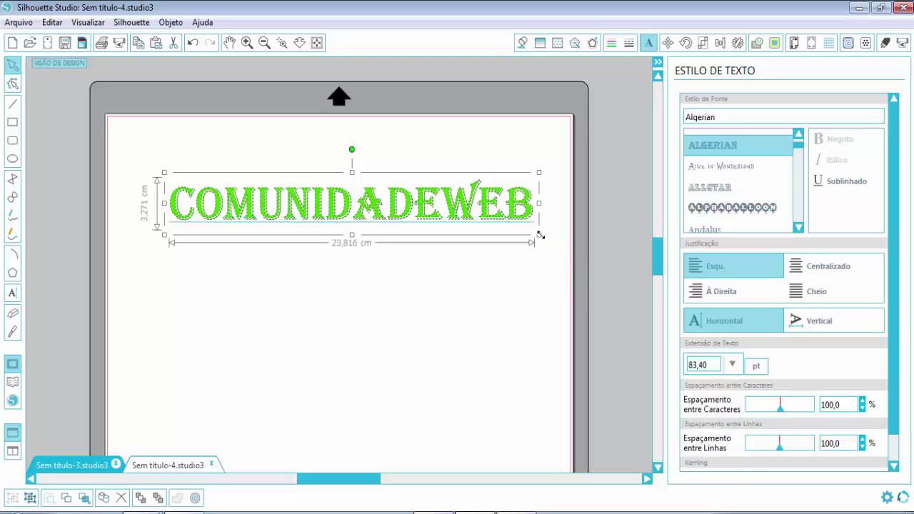
pyautogui.moveTo(537, 233)
pyautogui.mouseDown()
pyautogui.moveTo(427, 207)
pyautogui.moveTo(470, 247)
pyautogui.moveTo(537, 266)
pyautogui.mouseUp()
pyautogui.moveTo(510, 230)
pyautogui.mouseDown()
pyautogui.moveTo(419, 214)
pyautogui.moveTo(428, 243)
pyautogui.mouseUp()
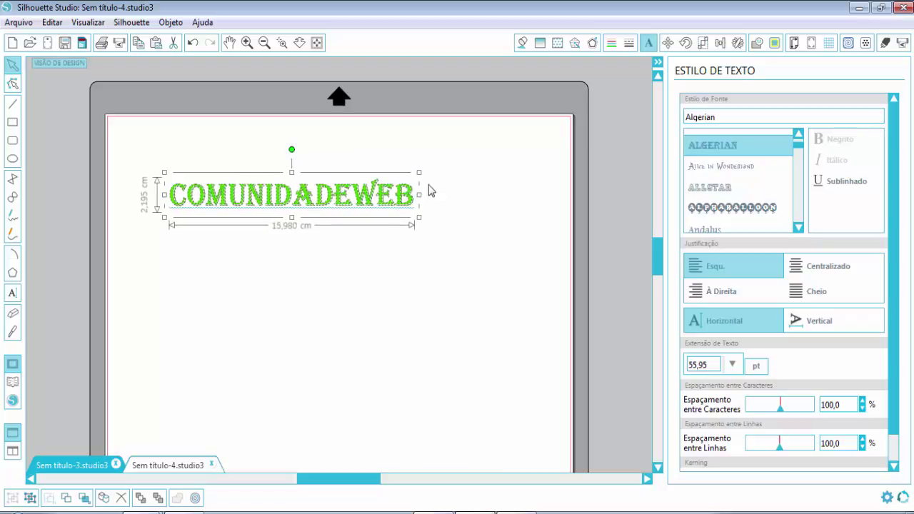
pyautogui.moveTo(421, 171)
pyautogui.mouseDown()
pyautogui.moveTo(554, 135)
pyautogui.moveTo(445, 155)
pyautogui.moveTo(509, 148)
pyautogui.mouseUp()
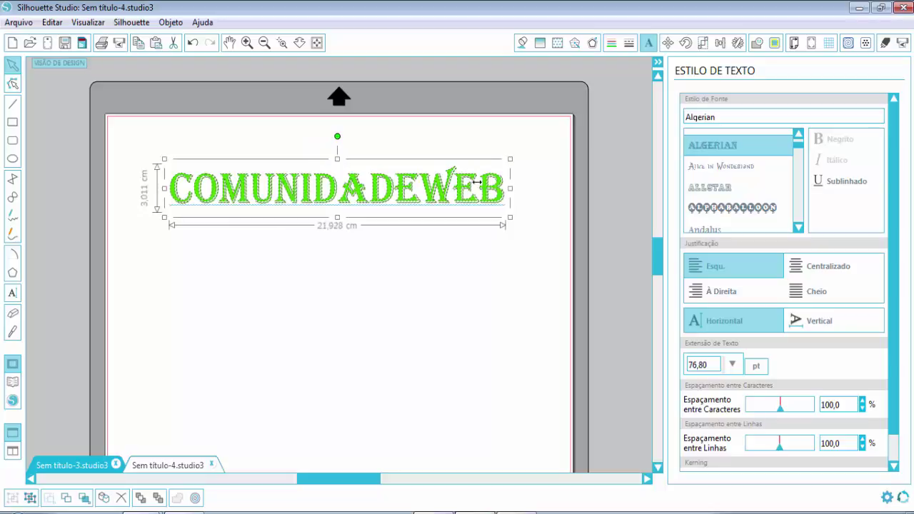
pyautogui.moveTo(477, 183); pyautogui.dragTo(335, 190)
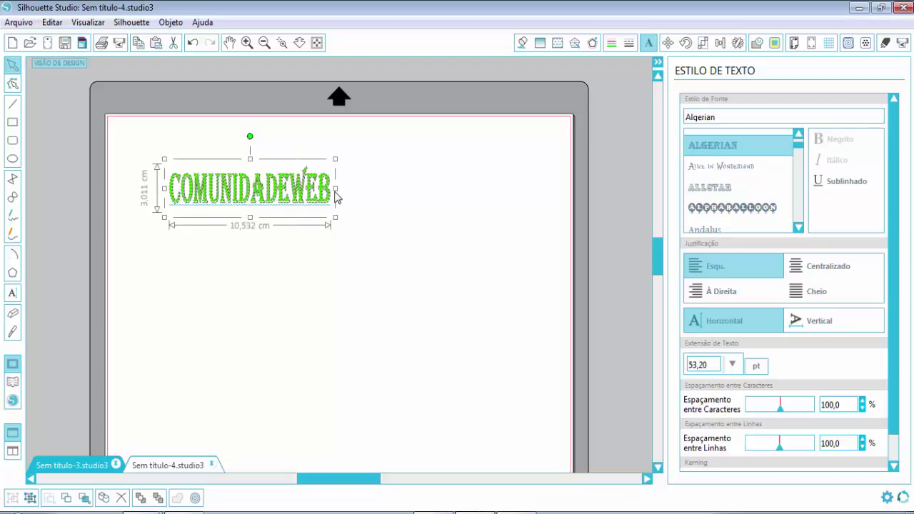
pyautogui.hotkey('ctrl', 'z')
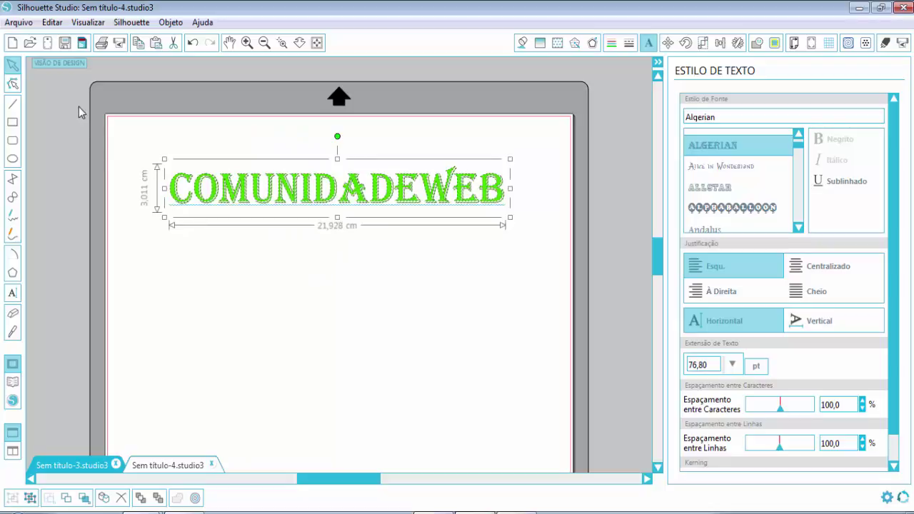
pyautogui.click(57, 86)
pyautogui.click(203, 198)
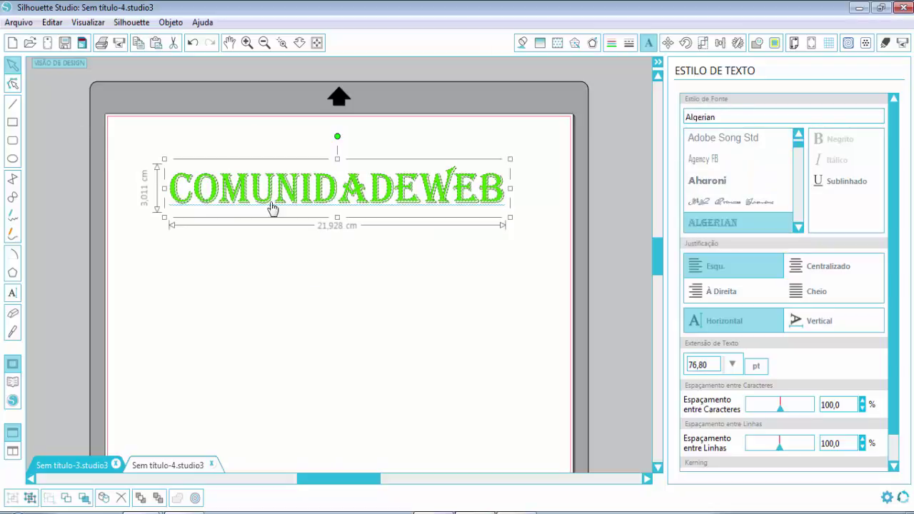
pyautogui.click(388, 250)
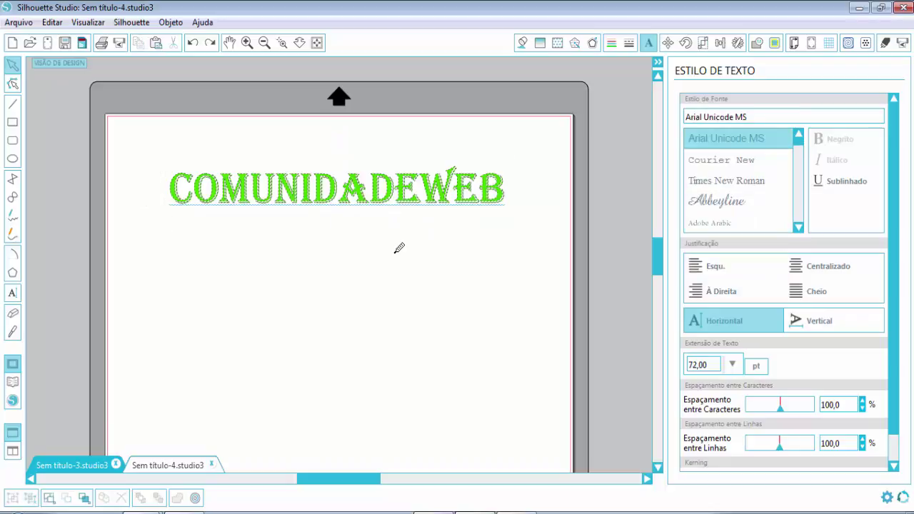
pyautogui.click(185, 182)
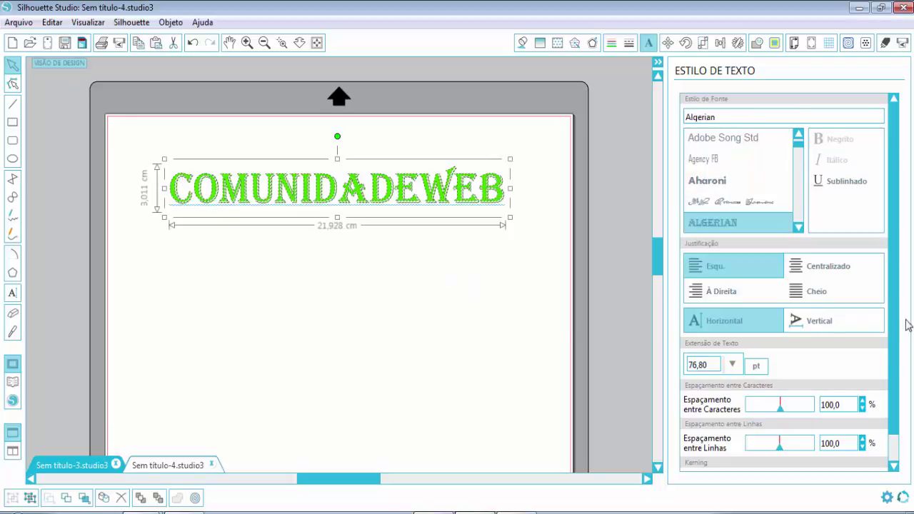
pyautogui.scroll(-1, 898, 241)
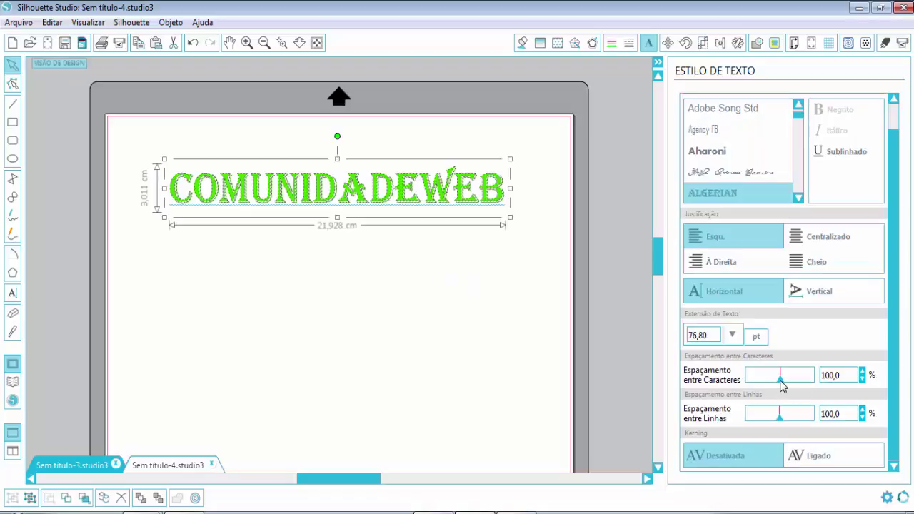
pyautogui.moveTo(780, 380); pyautogui.dragTo(803, 381)
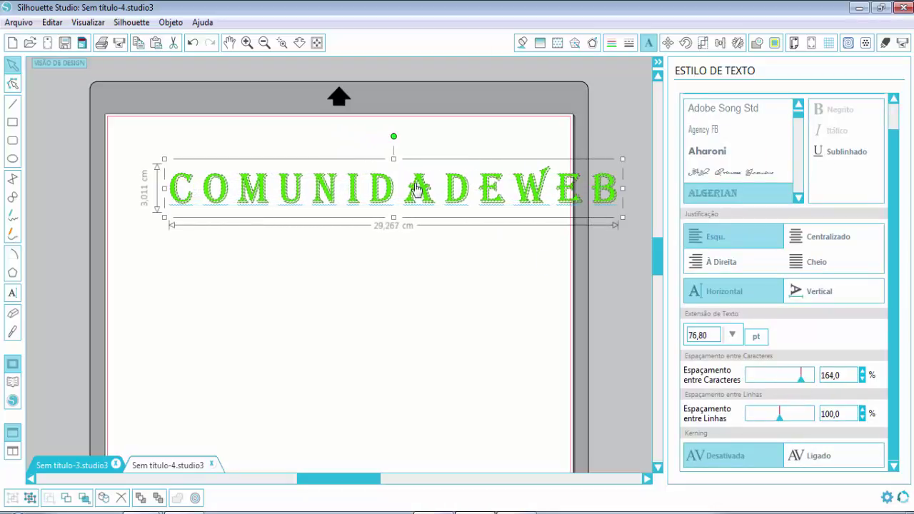
pyautogui.hotkey('ctrl', 'z')
pyautogui.hotkey('ctrl', 'z')
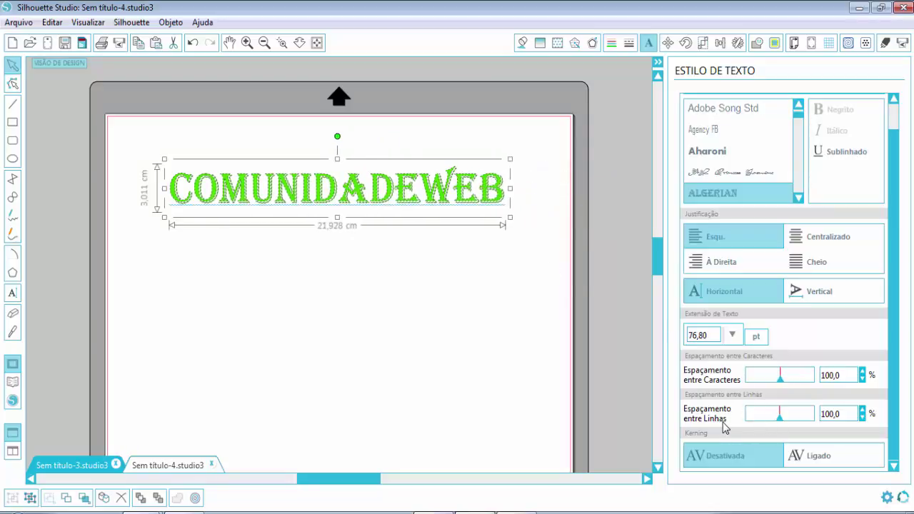
pyautogui.doubleClick(506, 187)
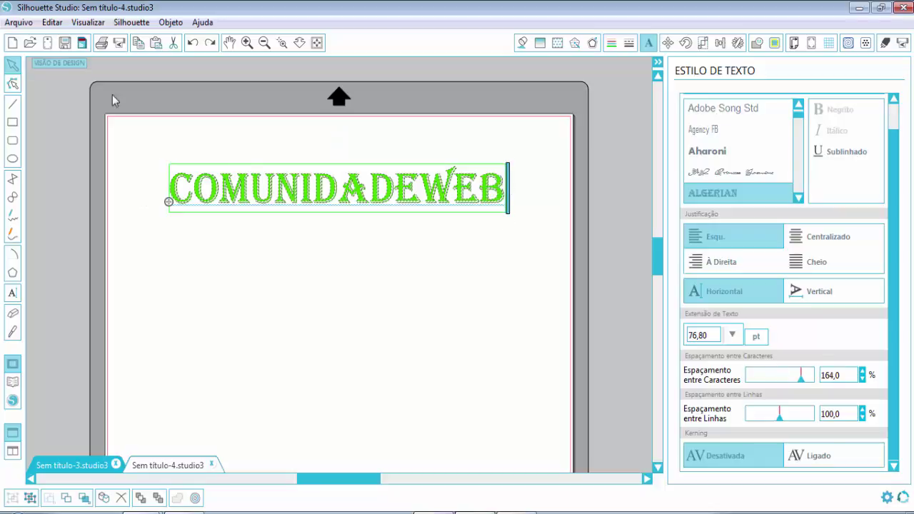
pyautogui.click(330, 255)
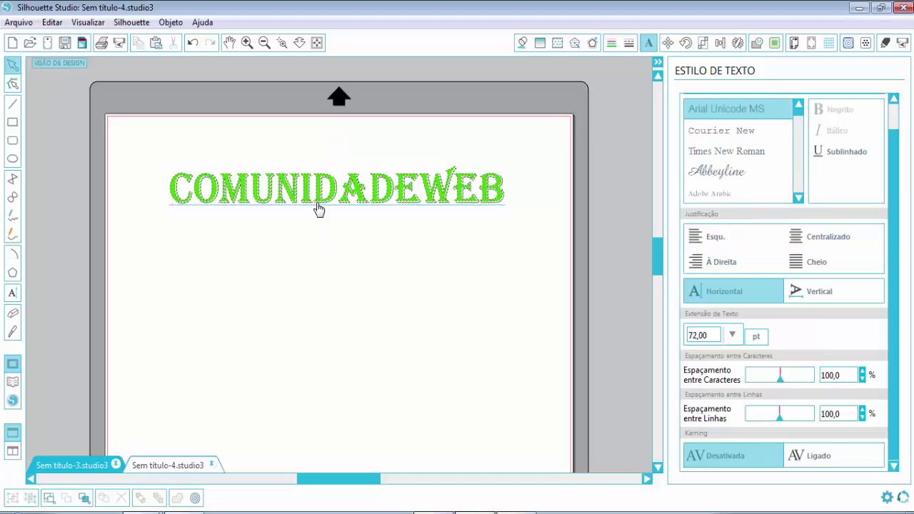
pyautogui.click(320, 206)
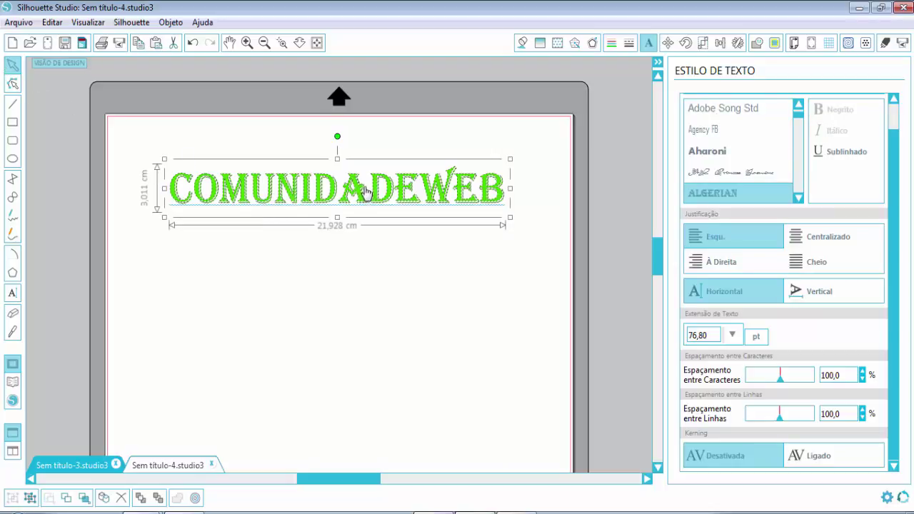
# Add a second line 'Vídeo aulas' under COMUNIDADEWEB, shown as VÍDEO AULAS.
pyautogui.doubleClick(363, 190)
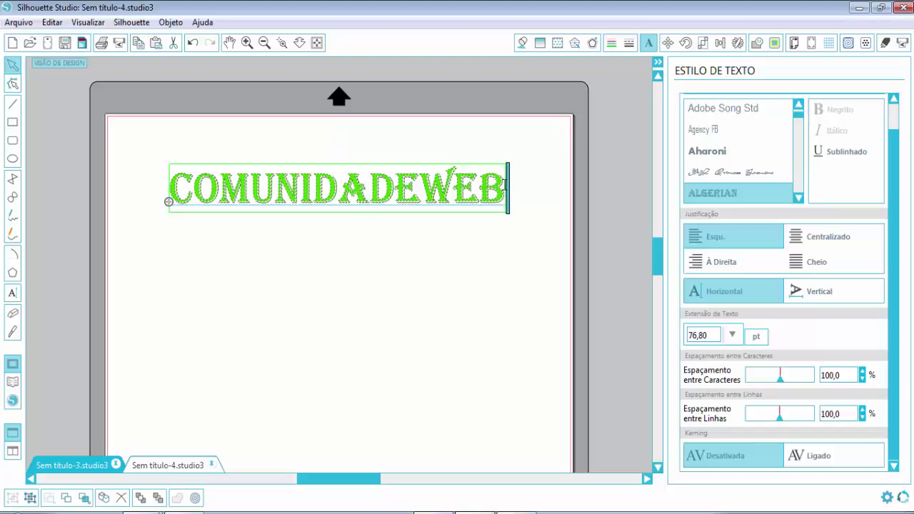
pyautogui.press('Return')
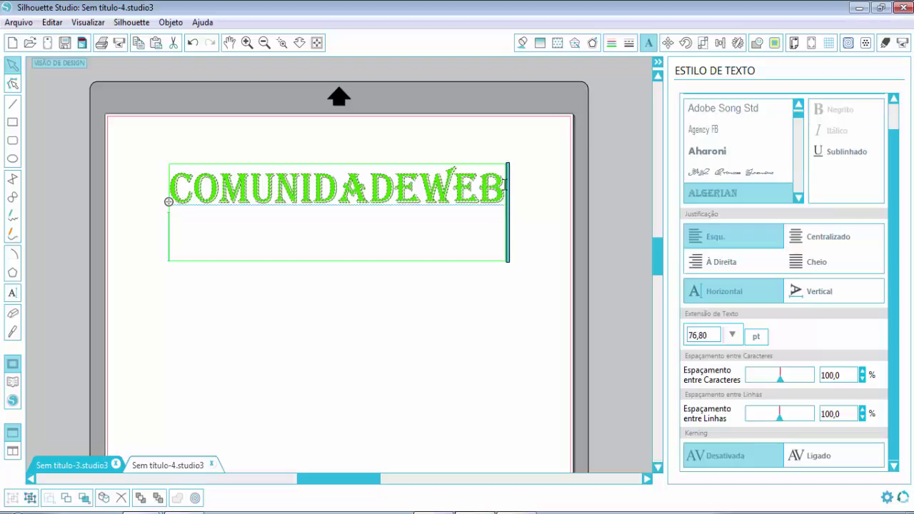
pyautogui.write('Ví')
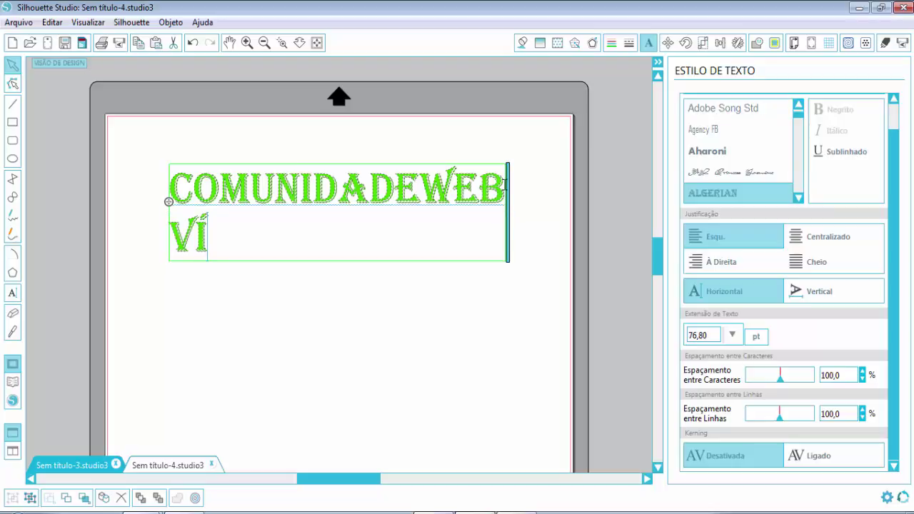
pyautogui.write('o')
pyautogui.press('BackSpace')
pyautogui.write('deo aula')
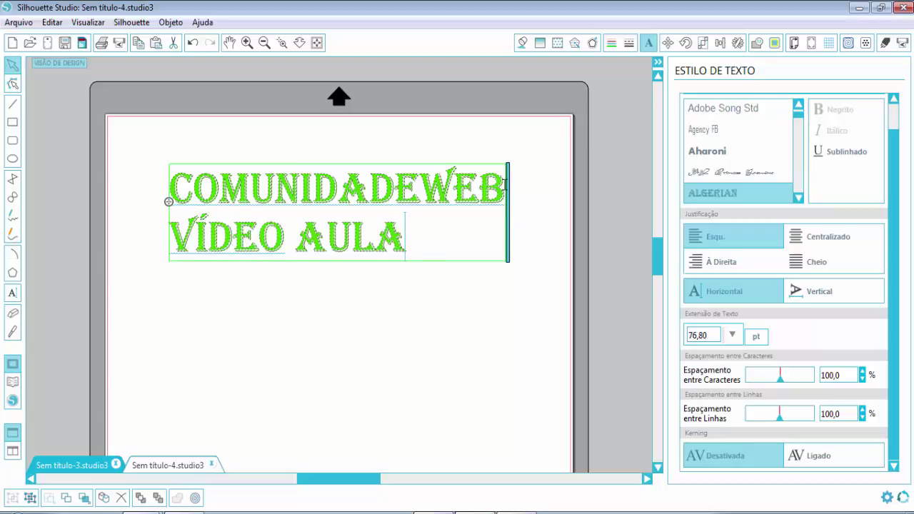
pyautogui.write('s')
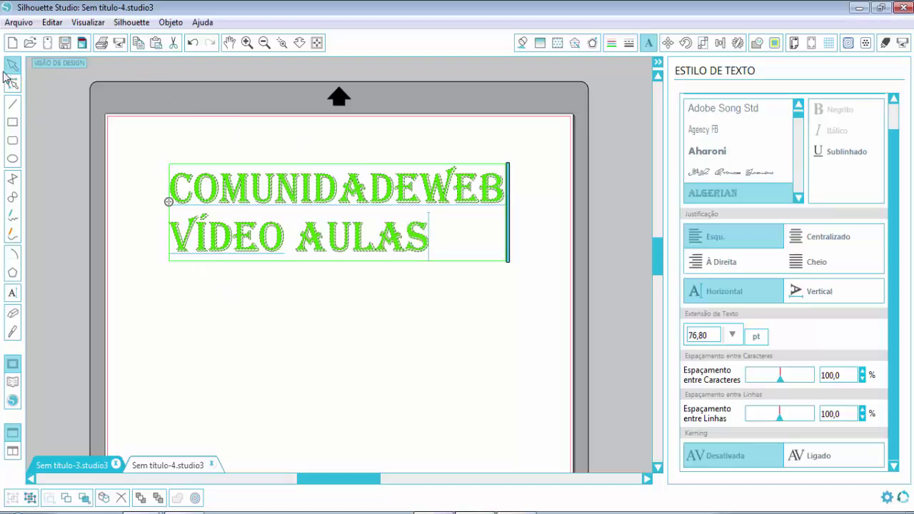
pyautogui.click(154, 136)
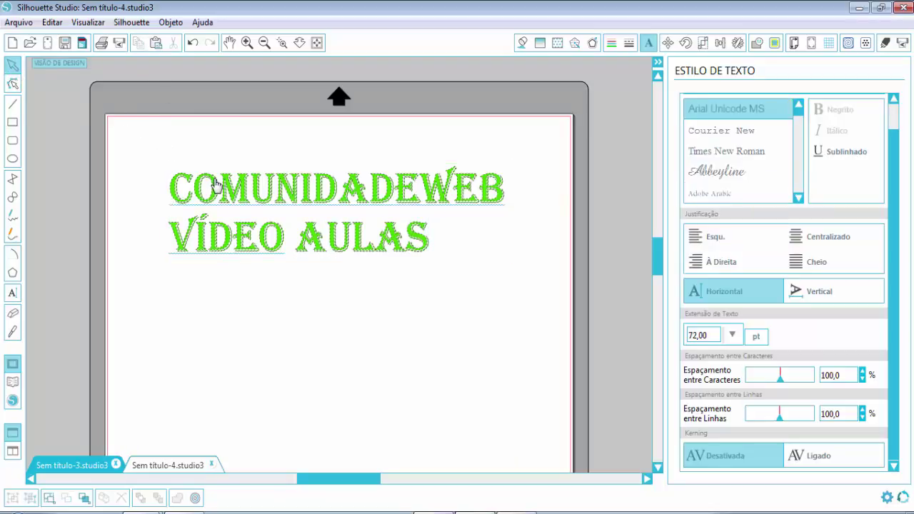
pyautogui.click(240, 198)
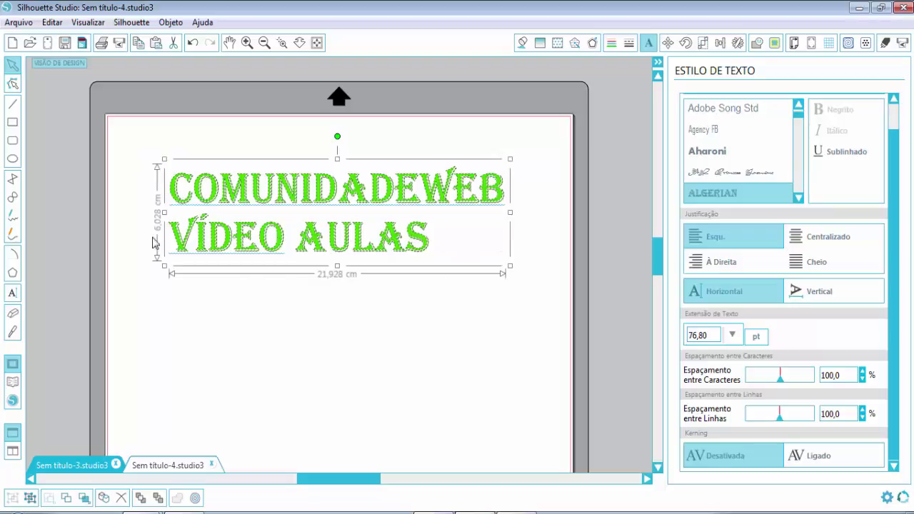
# Select both title lines and centre them, after trying right and left alignment.
pyautogui.doubleClick(502, 185)
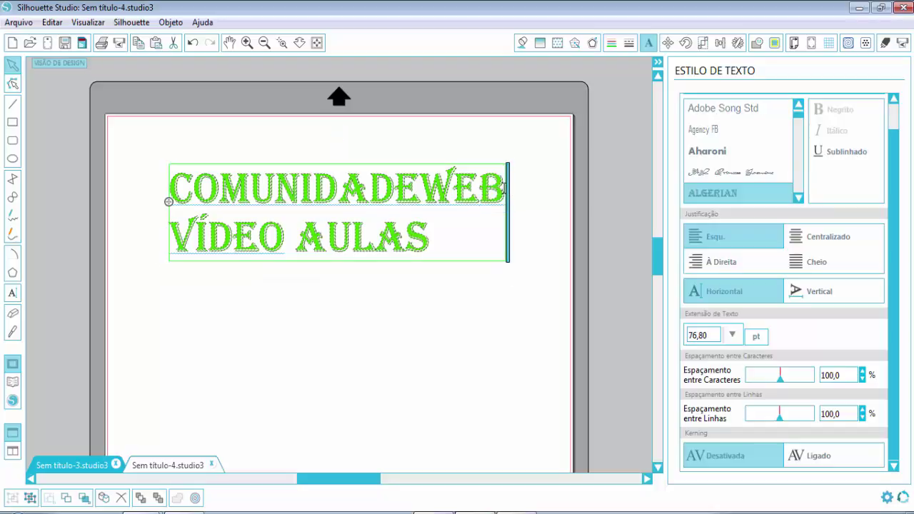
pyautogui.moveTo(403, 235); pyautogui.dragTo(170, 171)
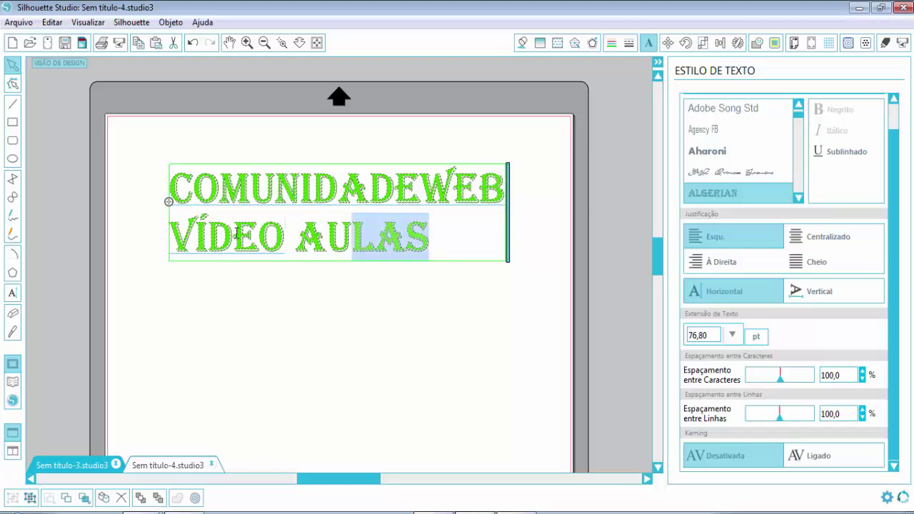
pyautogui.click(453, 240)
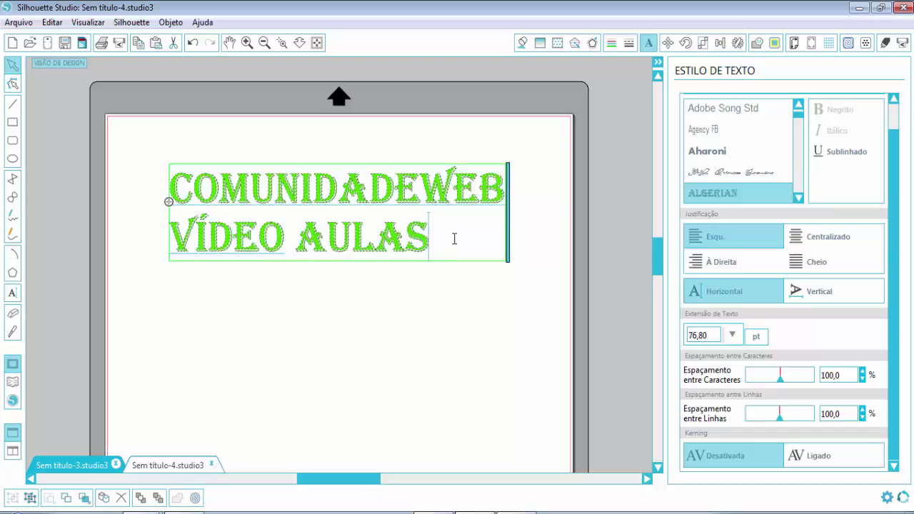
pyautogui.moveTo(444, 238); pyautogui.dragTo(170, 187)
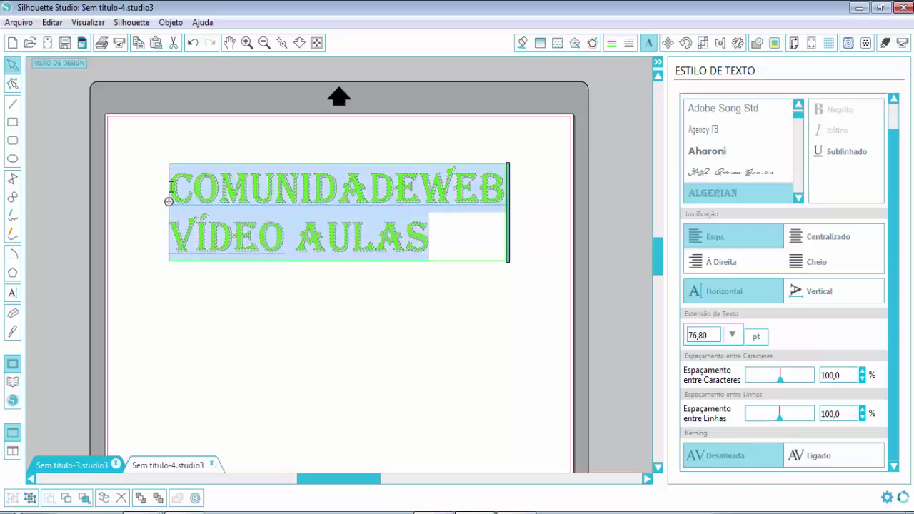
pyautogui.click(732, 264)
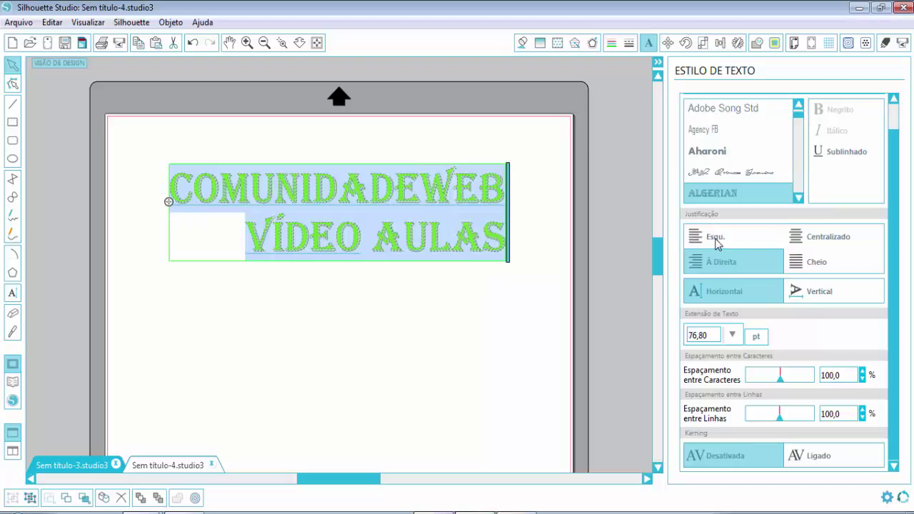
pyautogui.click(717, 243)
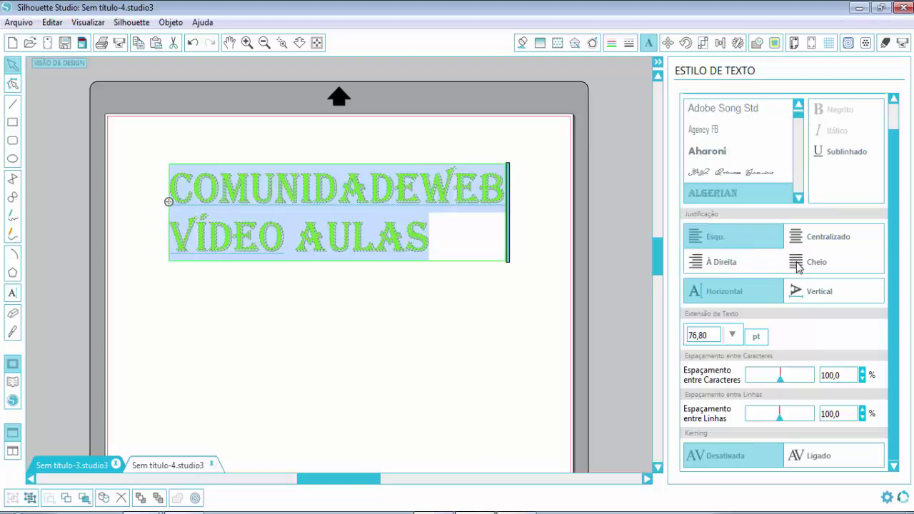
pyautogui.click(799, 243)
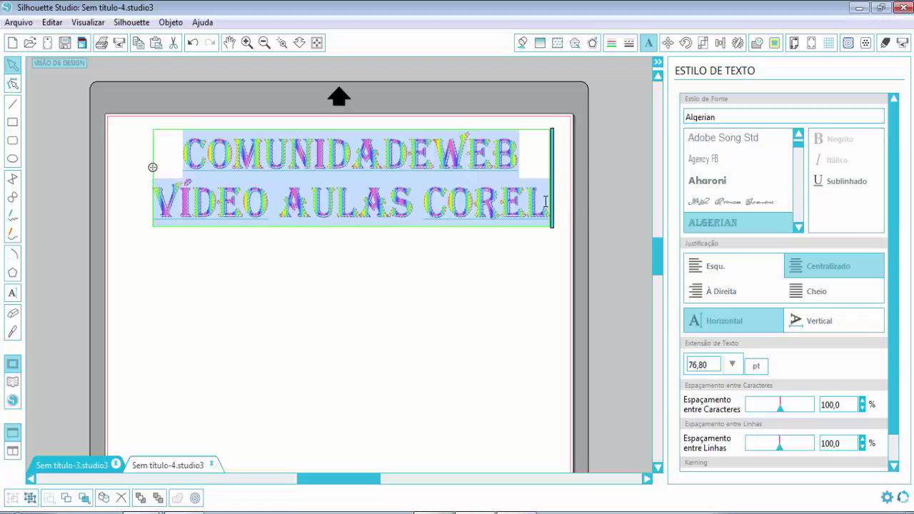
# Add a third centred line with the author's name and select the whole title block.
pyautogui.click(545, 201)
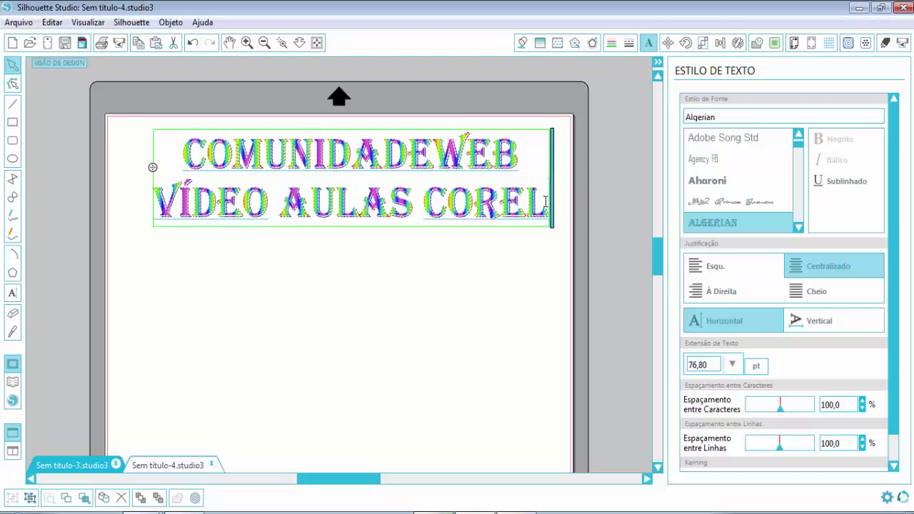
pyautogui.press('Return')
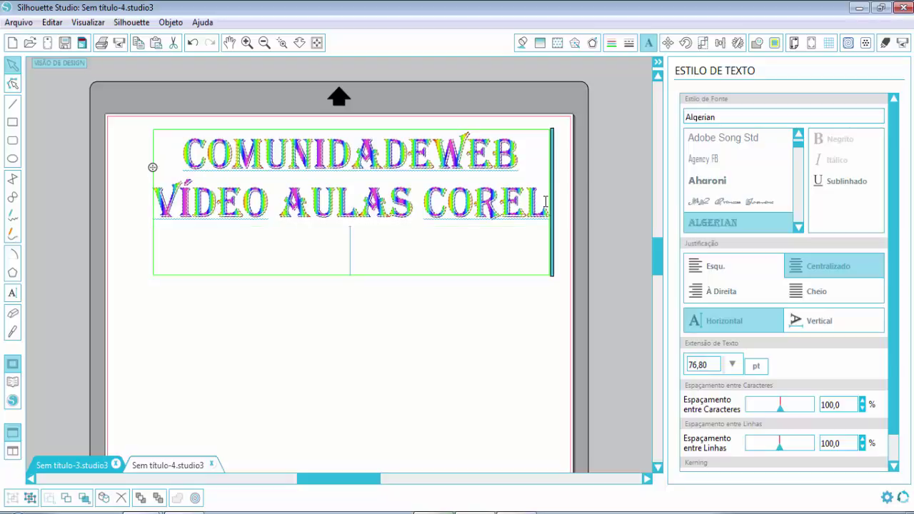
pyautogui.write('ALEX FA')
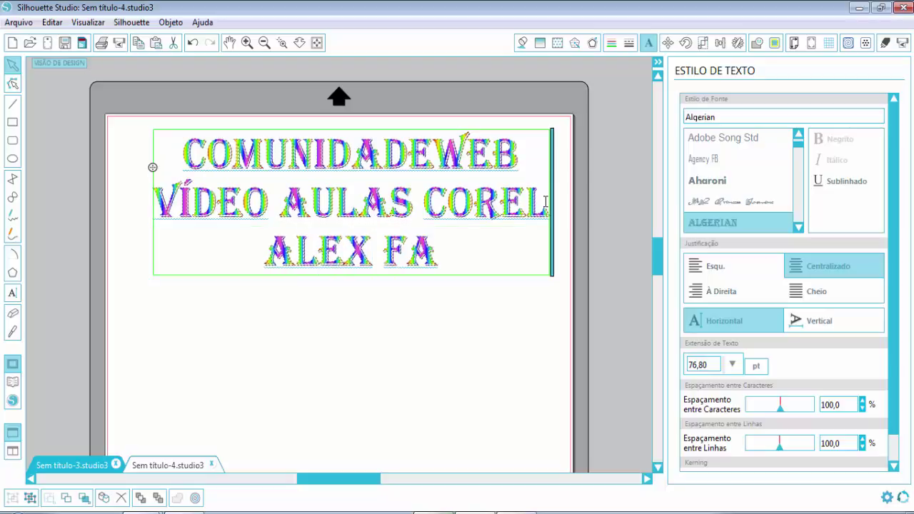
pyautogui.write('LCÃO')
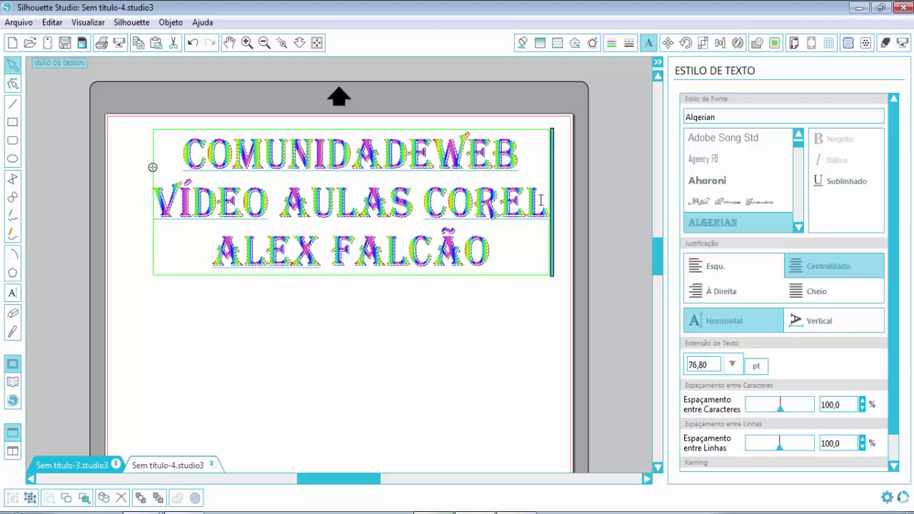
pyautogui.click(16, 66)
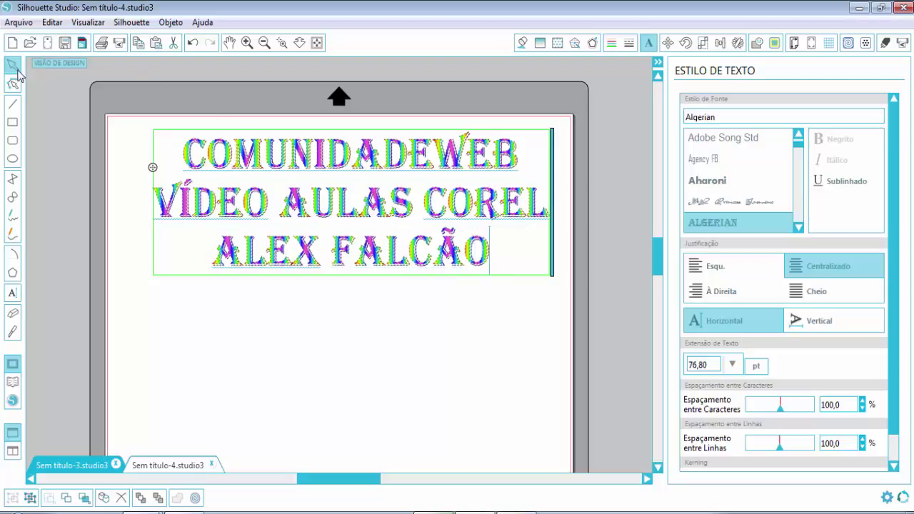
pyautogui.click(334, 319)
pyautogui.click(370, 262)
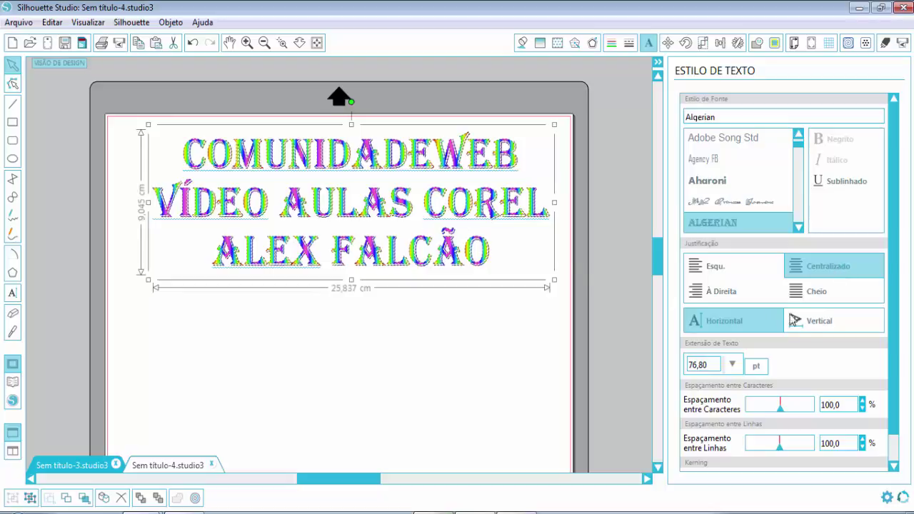
pyautogui.click(813, 327)
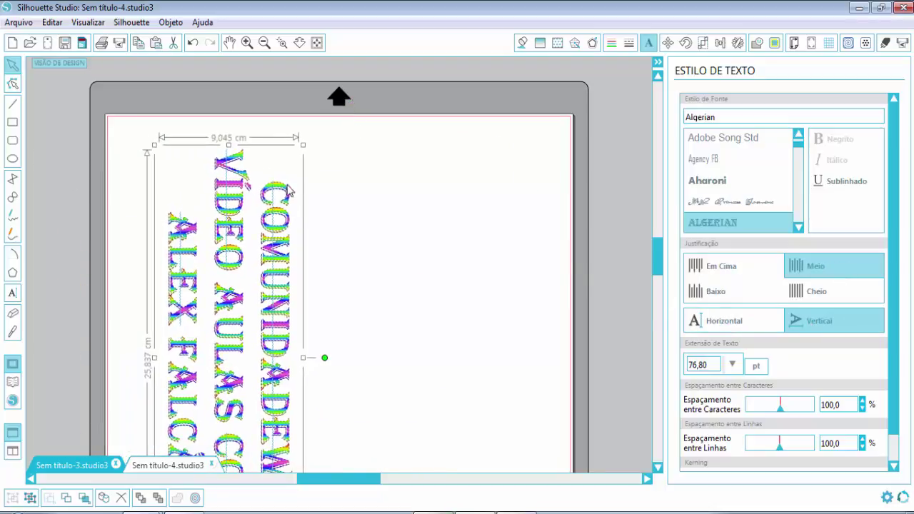
pyautogui.click(316, 43)
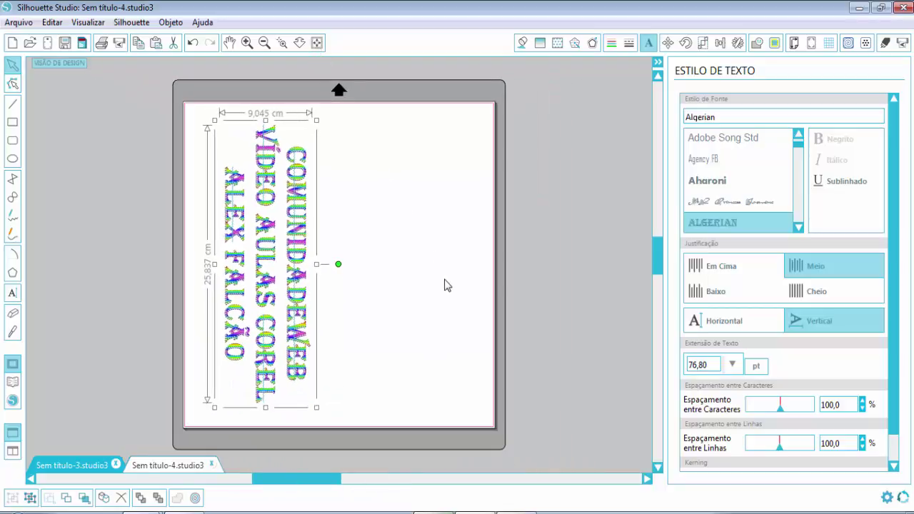
pyautogui.click(720, 269)
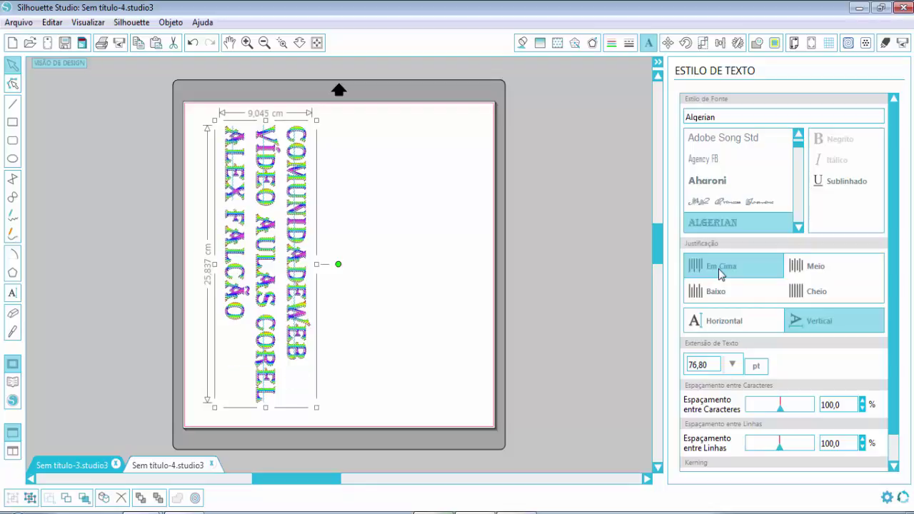
pyautogui.click(713, 296)
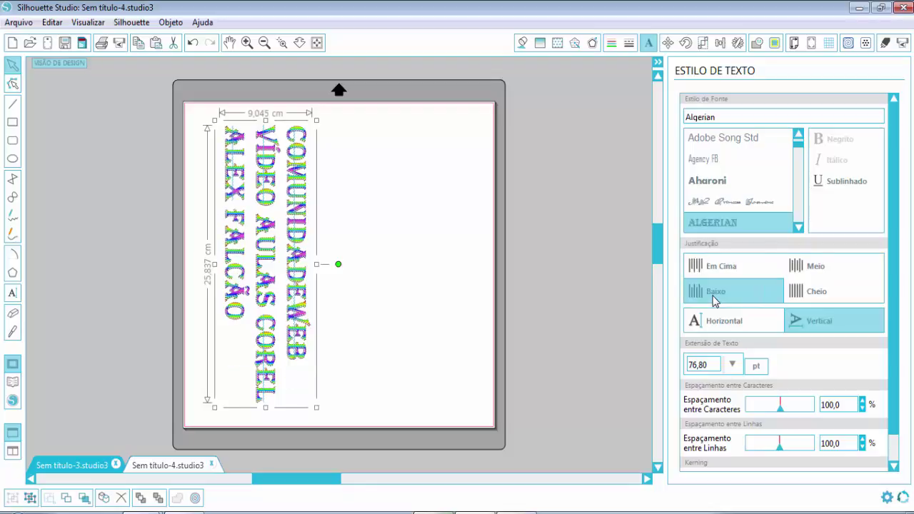
pyautogui.click(801, 272)
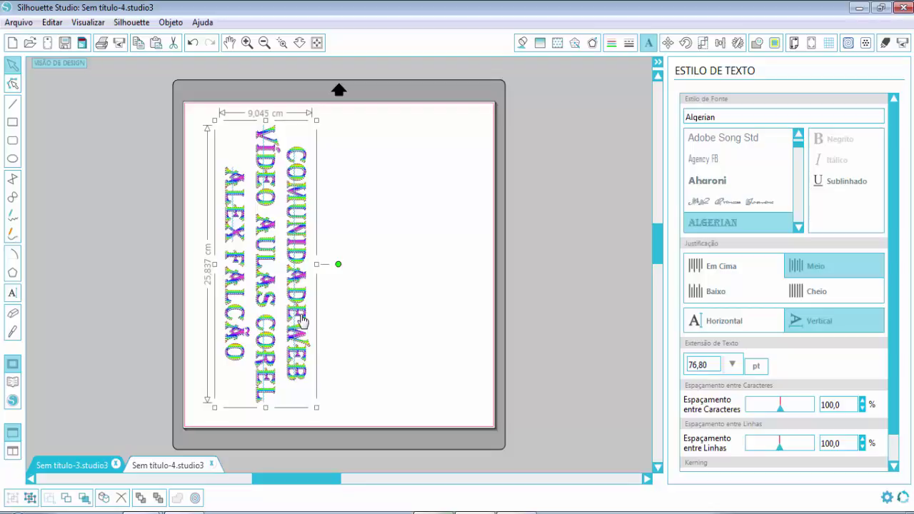
pyautogui.click(723, 322)
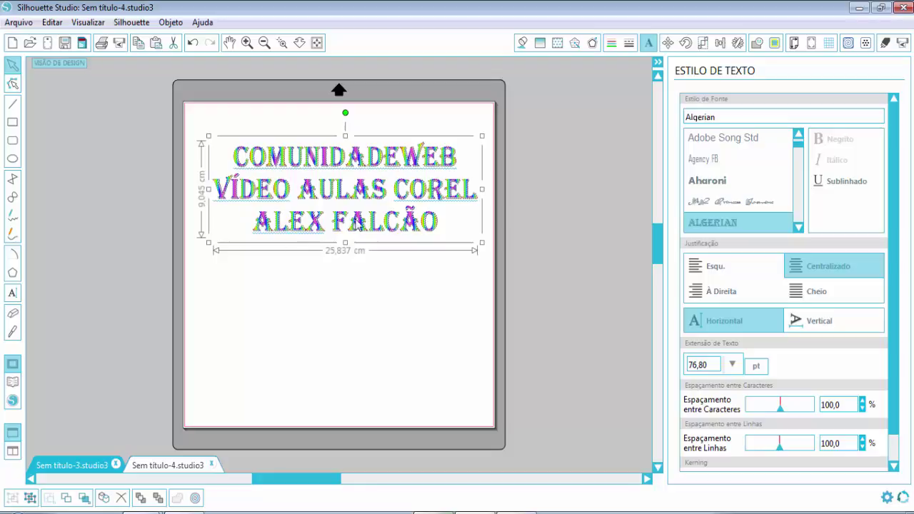
# Move the title block higher toward the top of the page.
pyautogui.moveTo(363, 196); pyautogui.dragTo(360, 165)
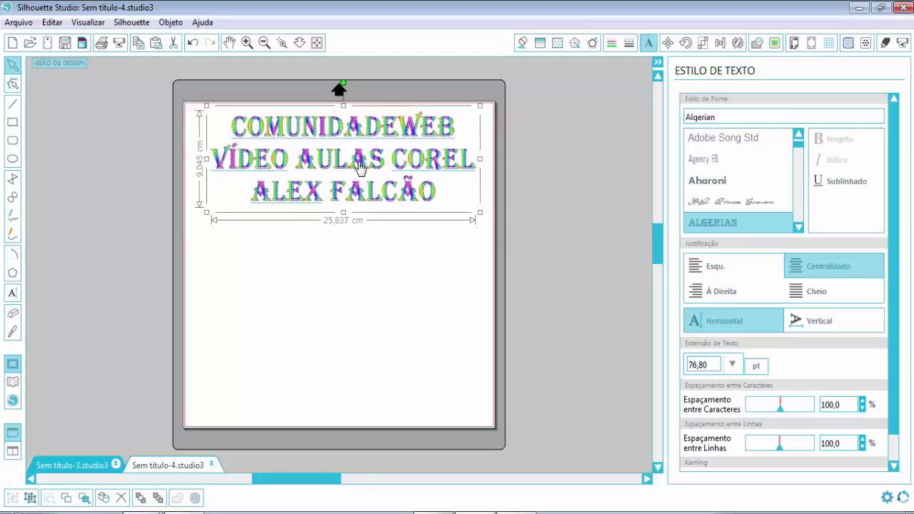
pyautogui.click(337, 276)
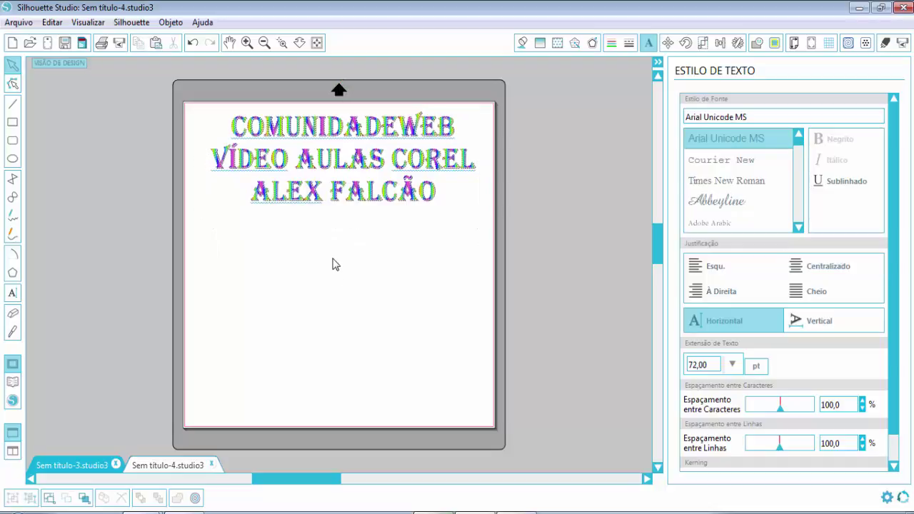
pyautogui.click(313, 195)
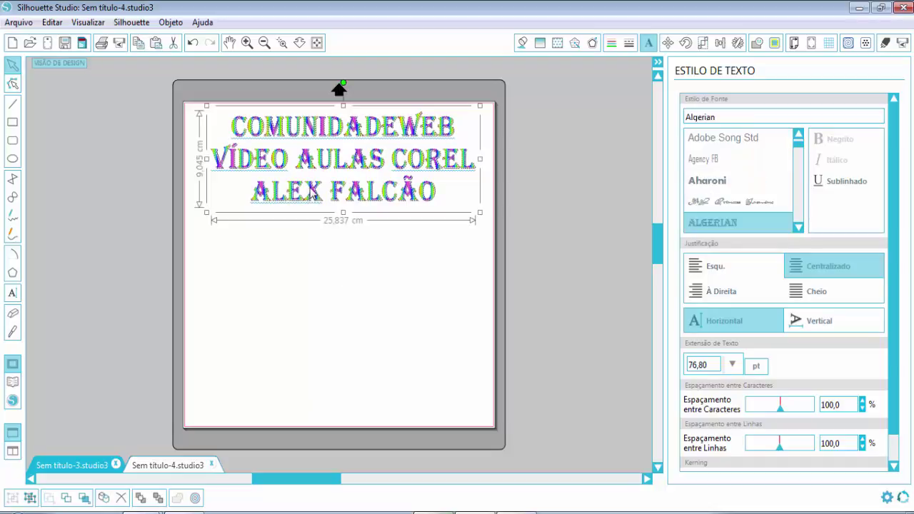
pyautogui.click(296, 277)
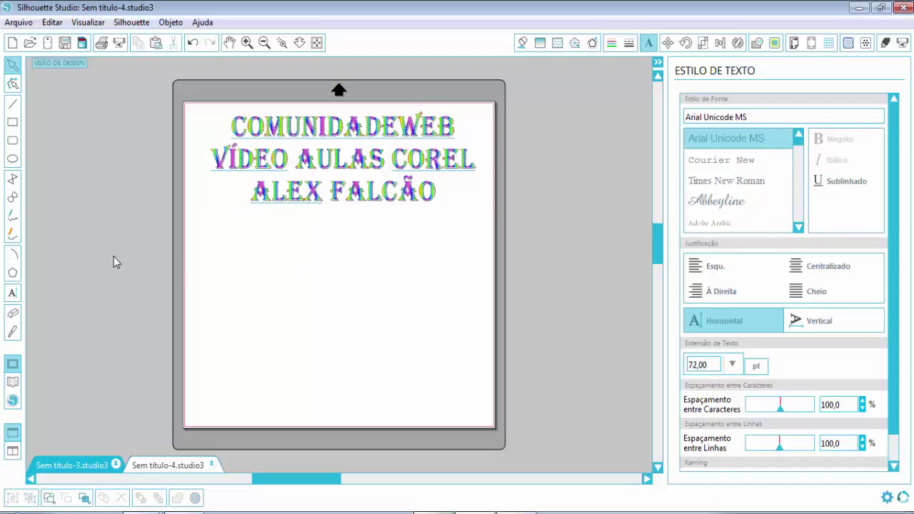
# Add a new COMUNIDADEWEB line below the title in 72 pt Arial Unicode MS.
pyautogui.click(12, 297)
pyautogui.click(218, 287)
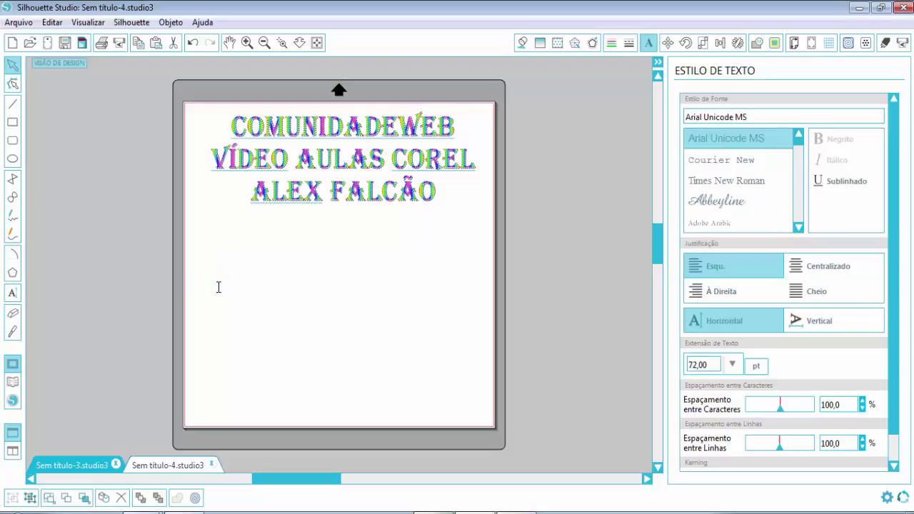
pyautogui.write('COMUNIDADEW')
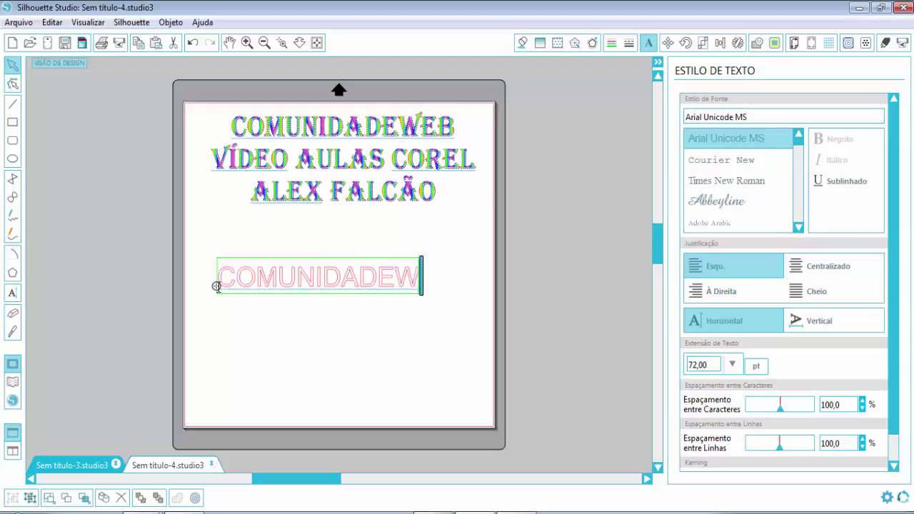
pyautogui.write('EB')
pyautogui.click(336, 322)
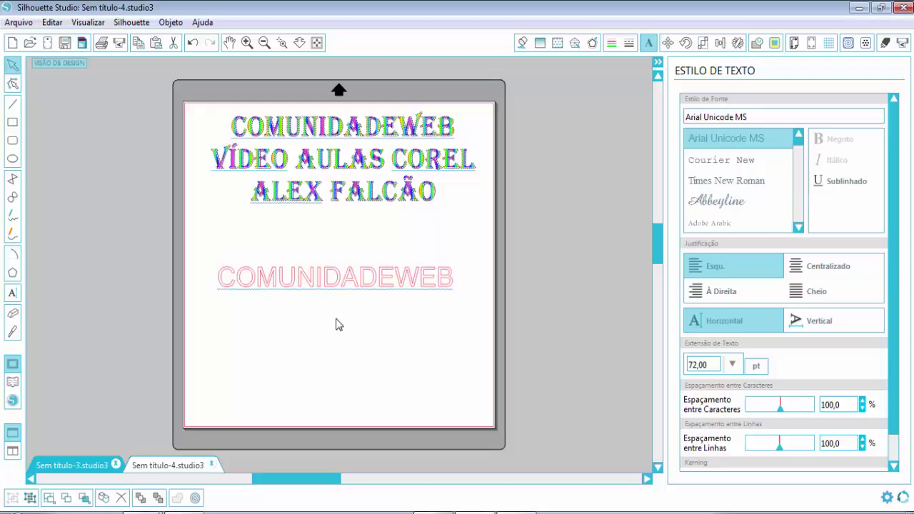
pyautogui.click(349, 290)
pyautogui.click(523, 42)
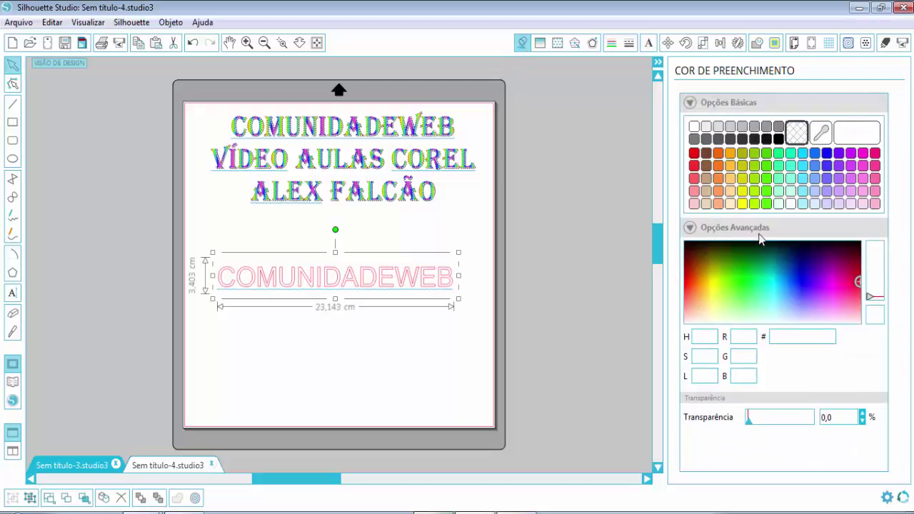
# Fill the new COMUNIDADEWEB pink and add a text line with the author's name beneath it.
pyautogui.click(863, 191)
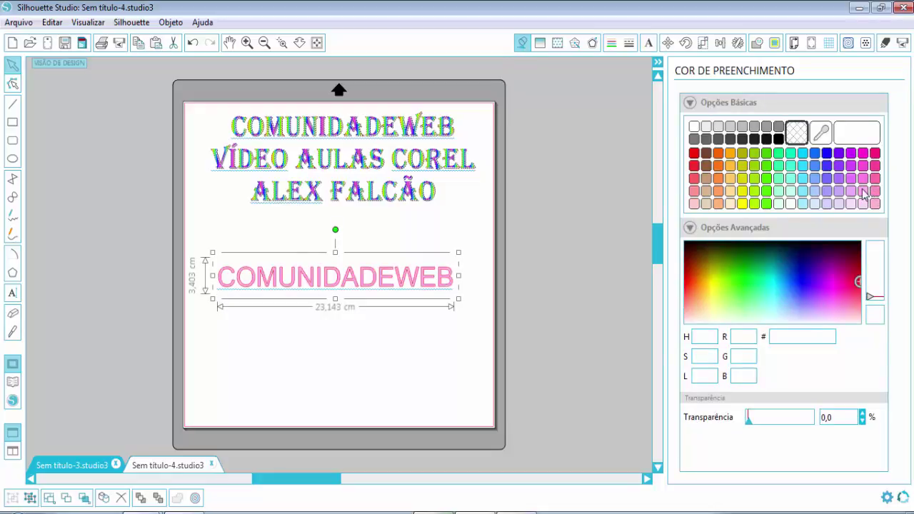
pyautogui.click(426, 343)
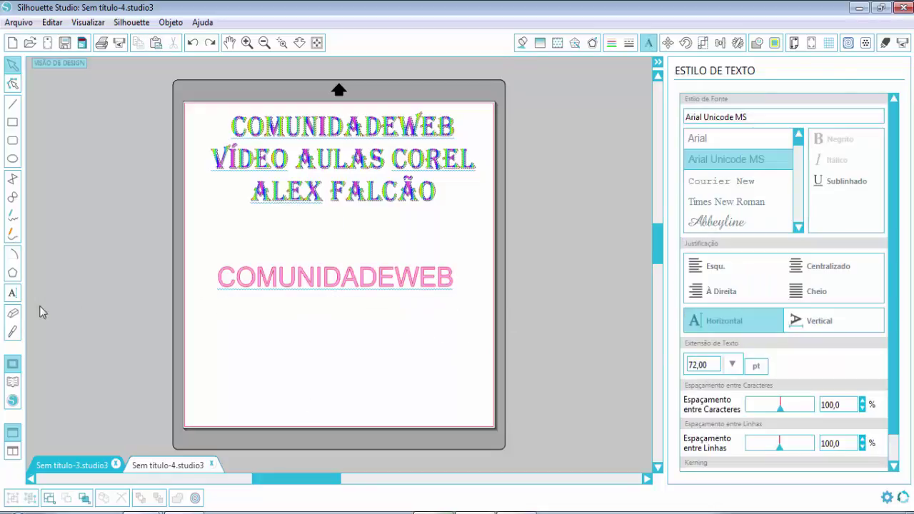
pyautogui.click(13, 298)
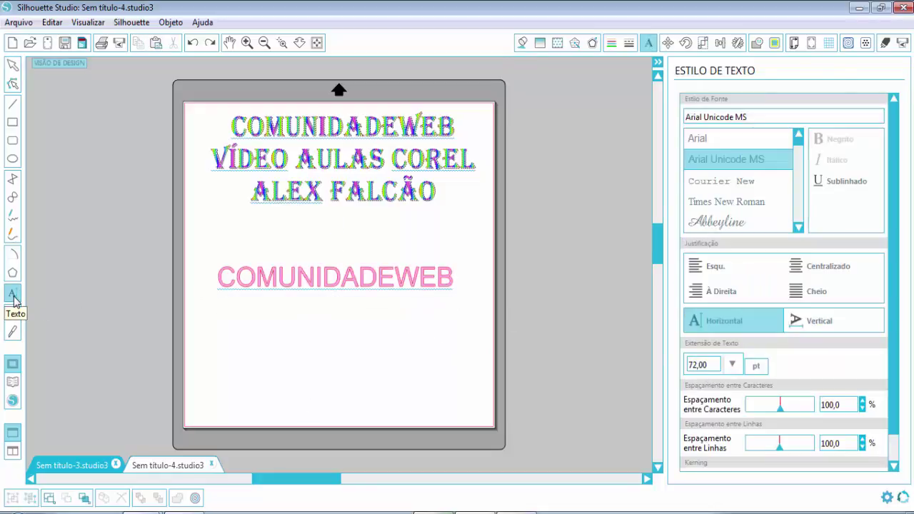
pyautogui.click(229, 324)
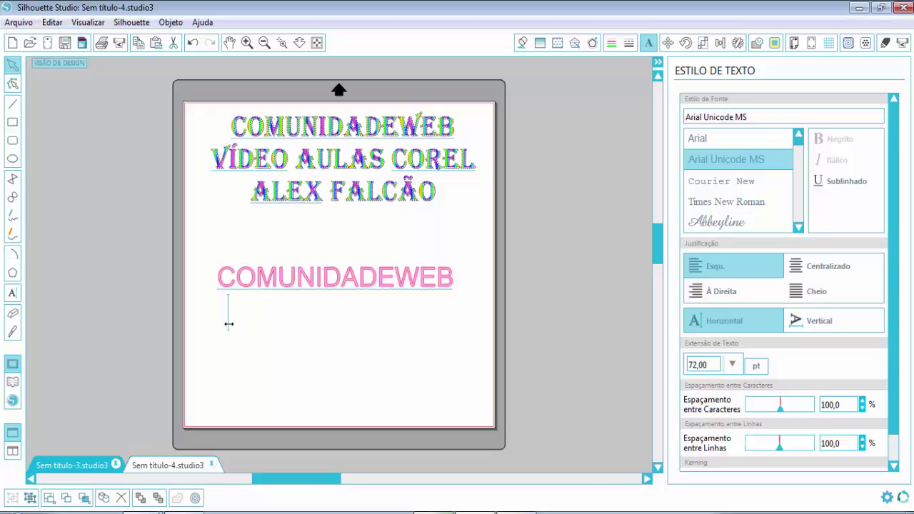
pyautogui.write('AL')
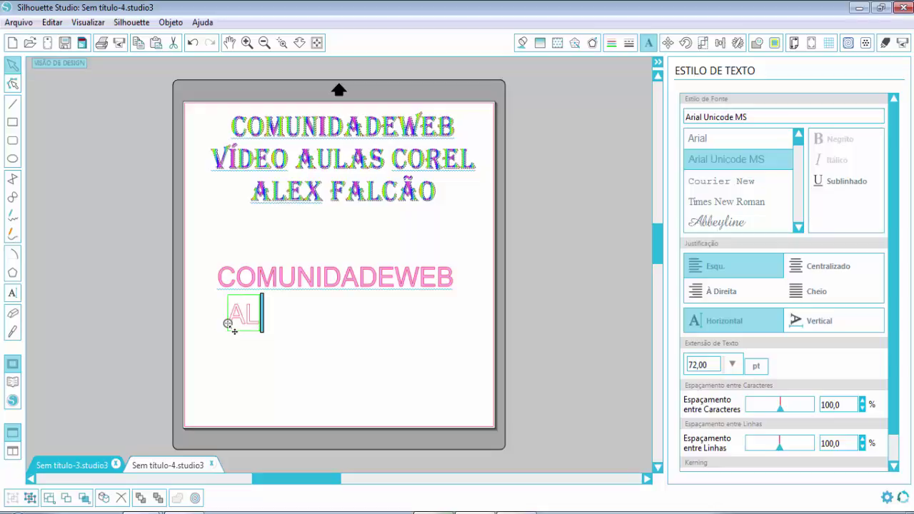
pyautogui.write('EX FALCÃO')
pyautogui.click(483, 363)
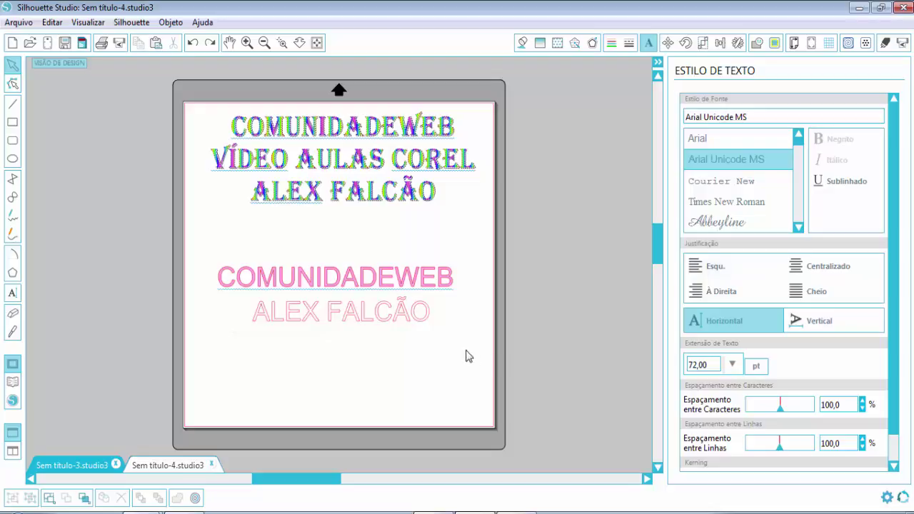
pyautogui.click(411, 325)
# Nudge ALEX FALCÃO right and try centring it under COMUNIDADEWEB.
pyautogui.moveTo(410, 325); pyautogui.dragTo(468, 327)
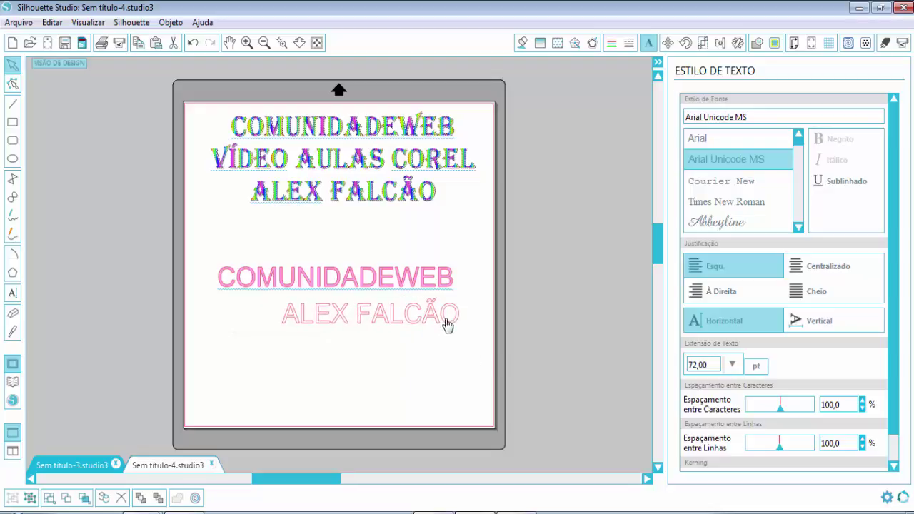
pyautogui.click(533, 364)
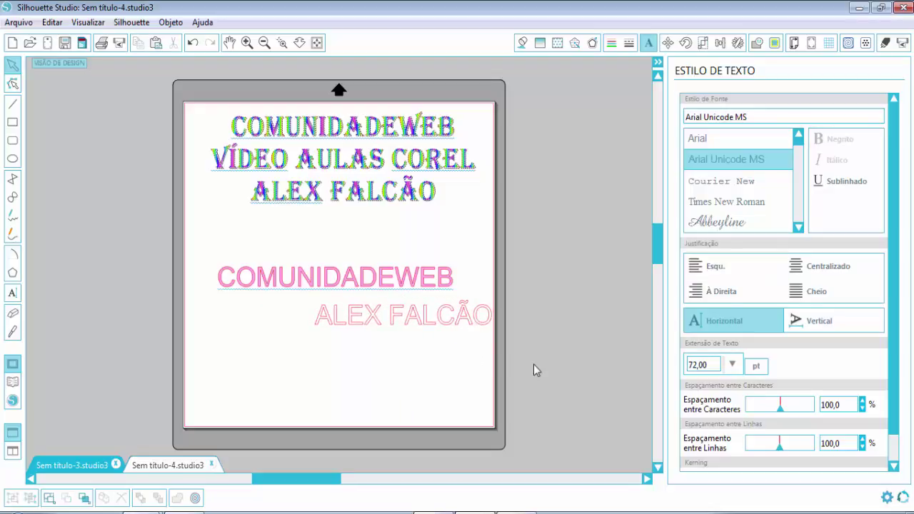
pyautogui.moveTo(505, 370); pyautogui.dragTo(205, 246)
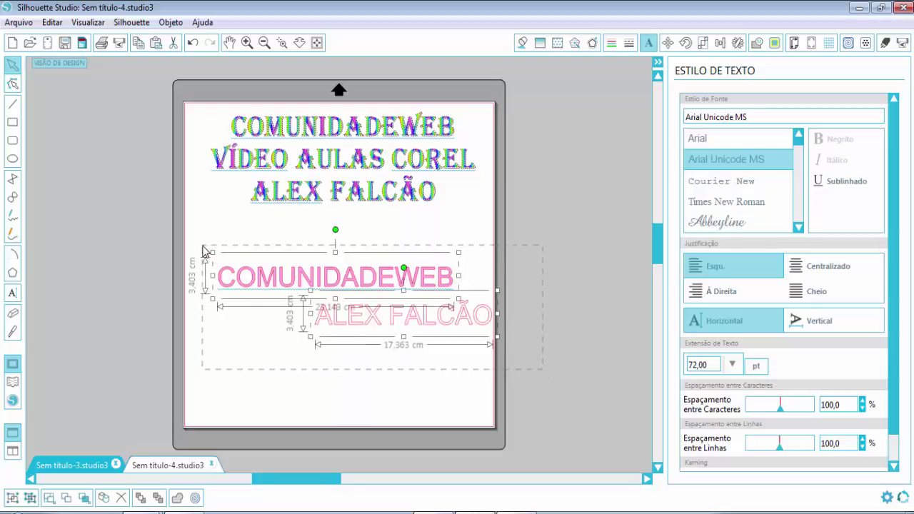
pyautogui.click(720, 44)
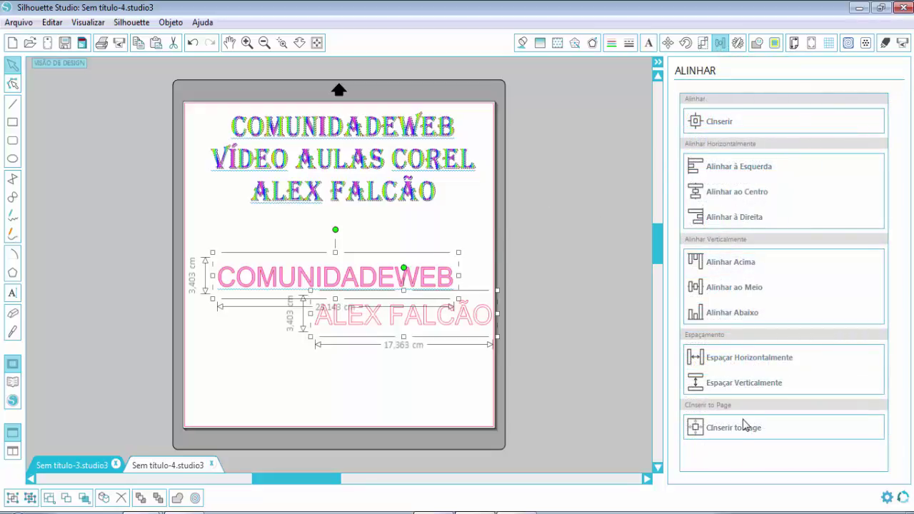
pyautogui.click(721, 193)
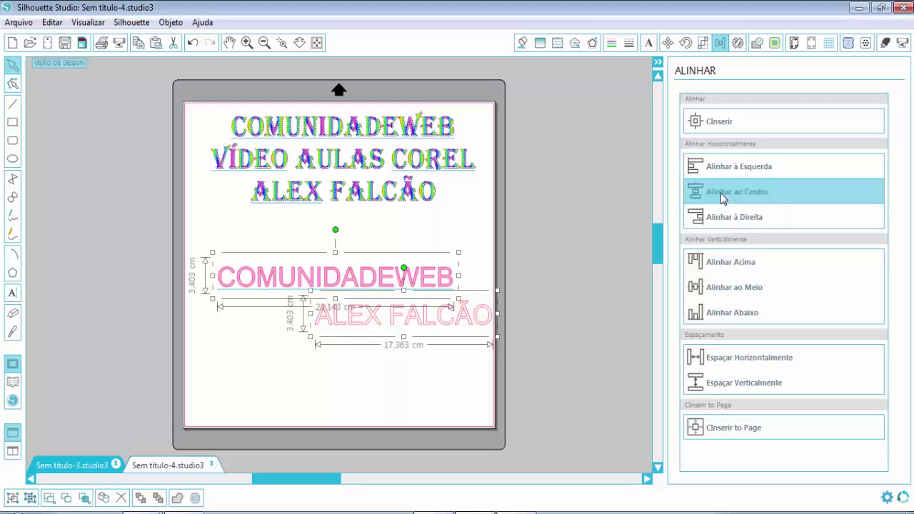
pyautogui.click(564, 362)
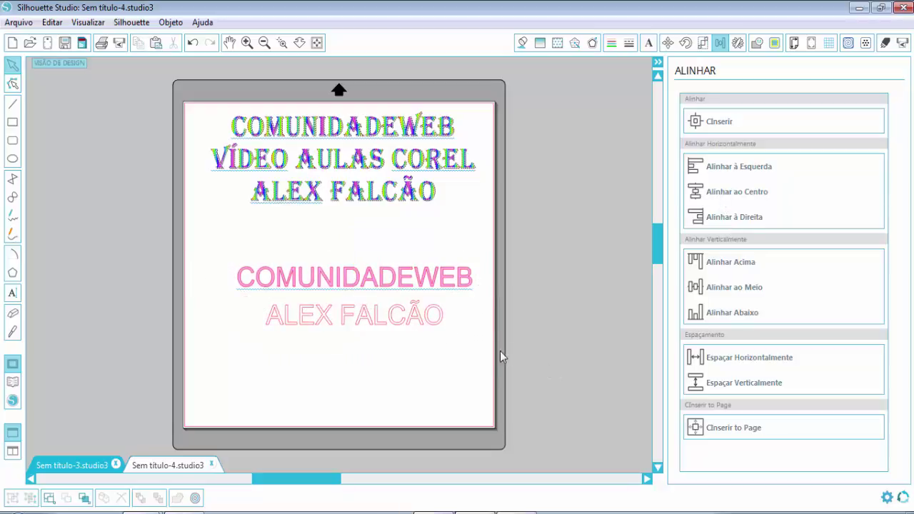
# Right-align ALEX FALCÃO with COMUNIDADEWEB so their right edges are flush.
pyautogui.moveTo(532, 359); pyautogui.dragTo(229, 243)
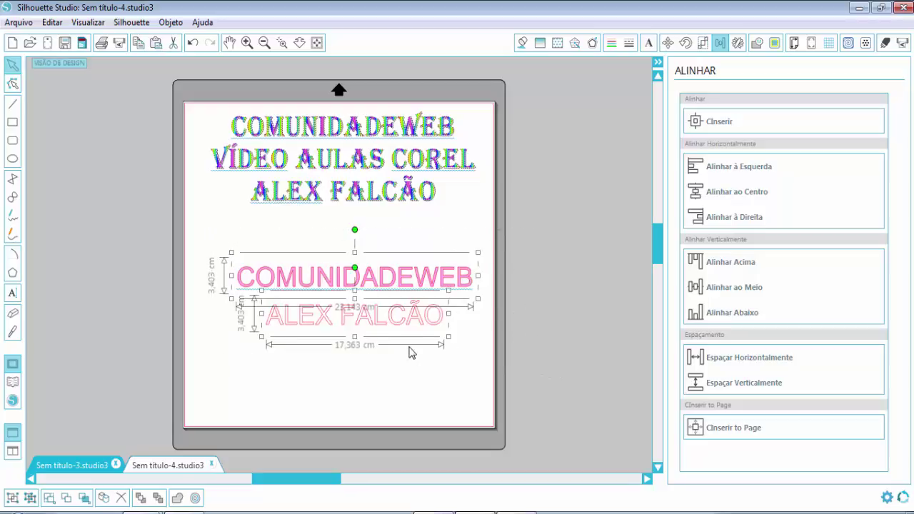
pyautogui.click(548, 336)
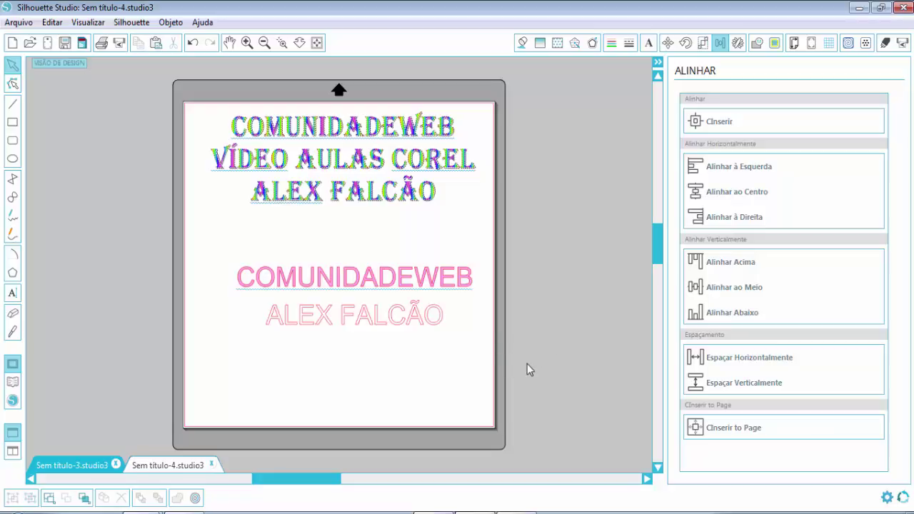
pyautogui.moveTo(528, 364); pyautogui.dragTo(218, 247)
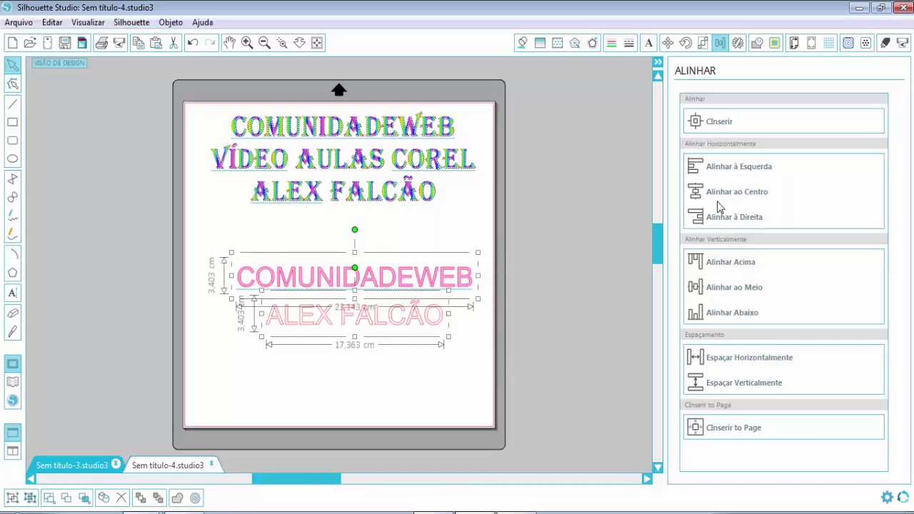
pyautogui.click(729, 174)
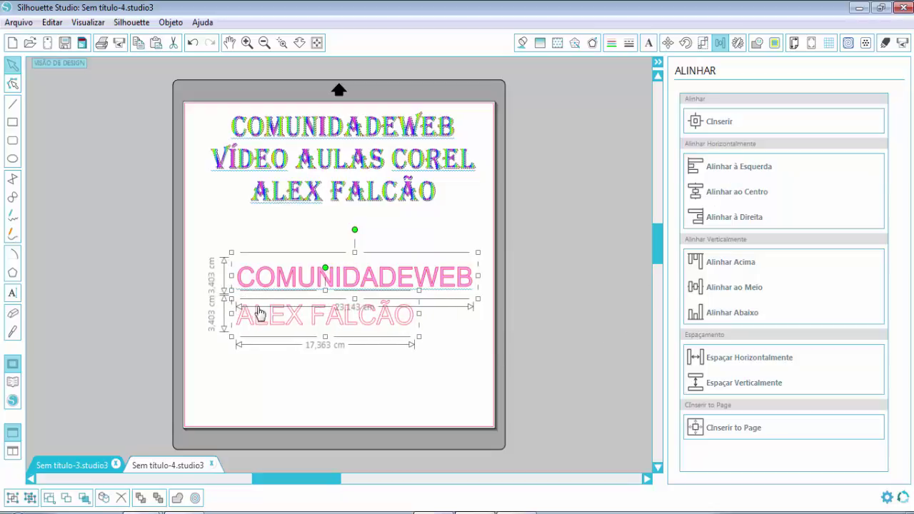
pyautogui.click(722, 217)
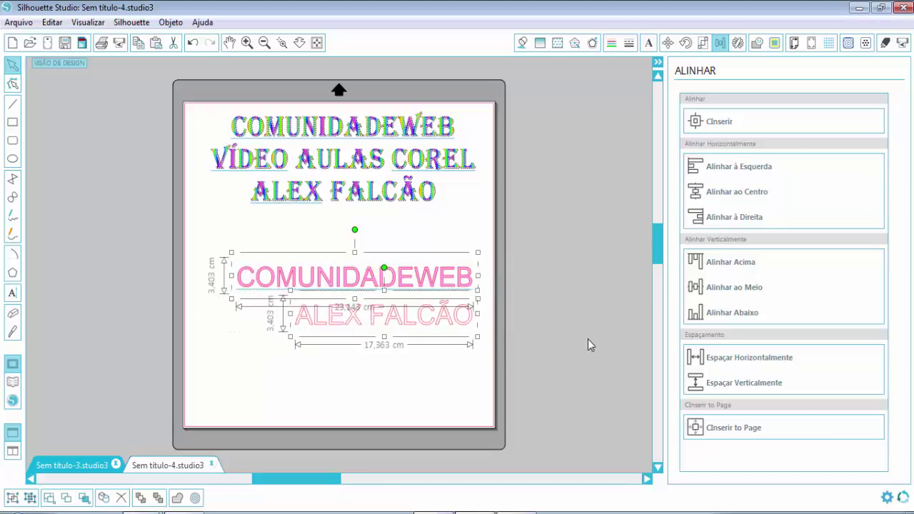
pyautogui.click(577, 329)
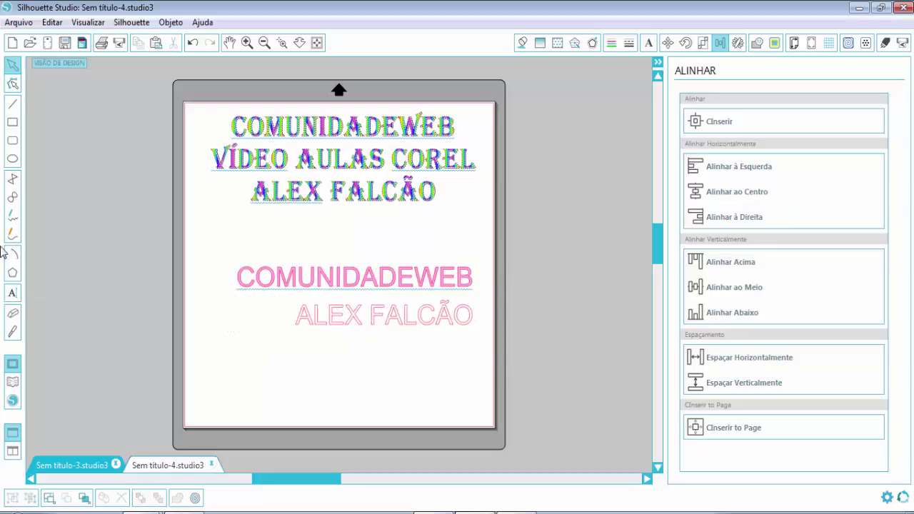
# Add a 'VÍDEO AULAS' text line under ALEX FALCÃO and give all three pink lines Centralizado justification.
pyautogui.click(12, 294)
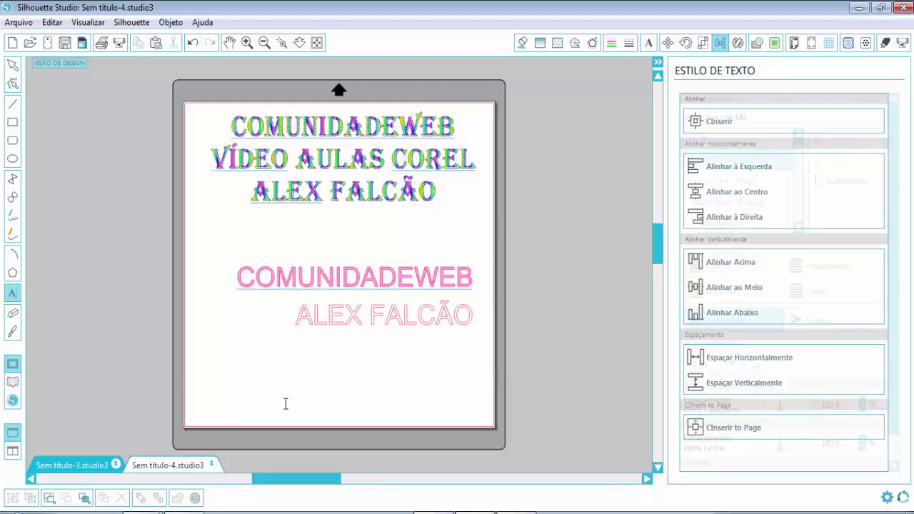
pyautogui.click(281, 360)
pyautogui.write('V')
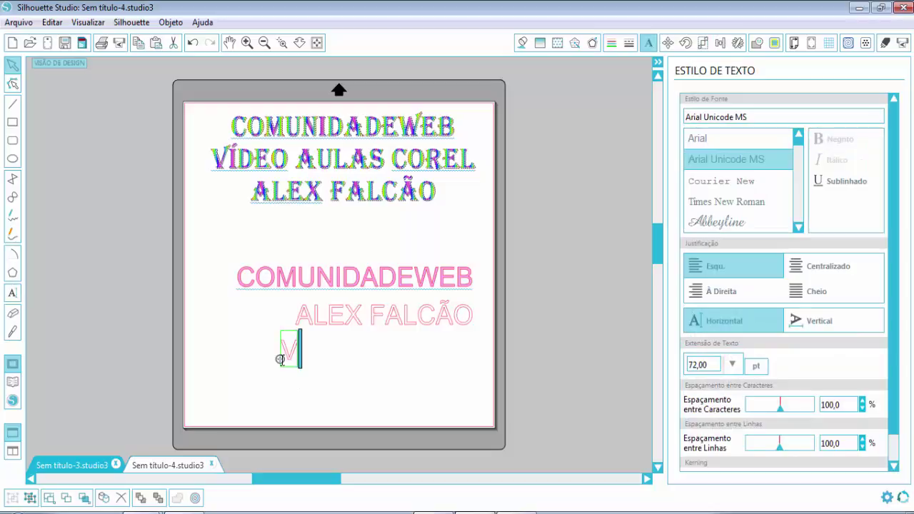
pyautogui.write('ÍDEO AU')
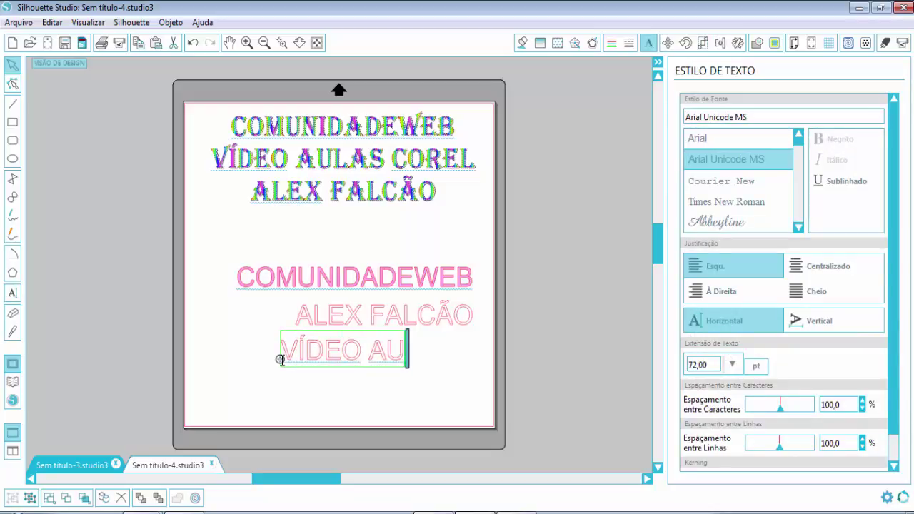
pyautogui.write('LAS')
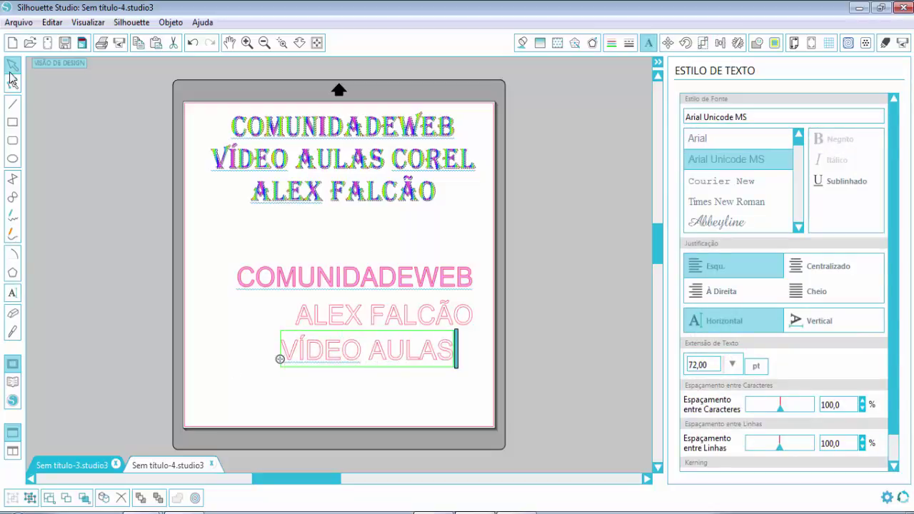
pyautogui.moveTo(130, 251); pyautogui.dragTo(335, 382)
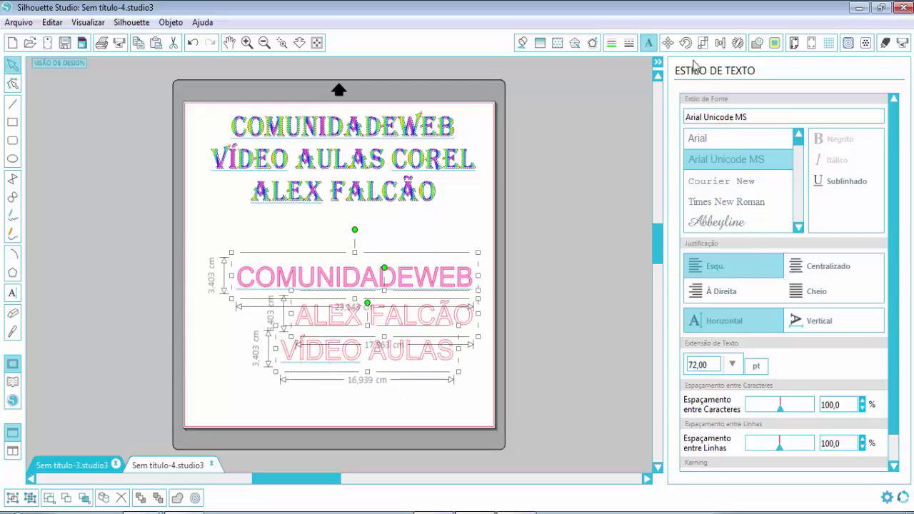
pyautogui.click(813, 273)
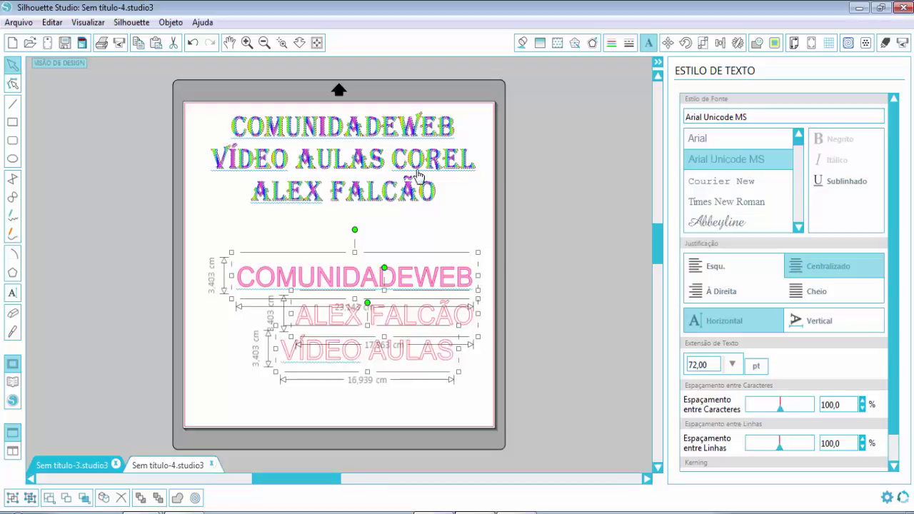
# Align the three pink lines to a common centre and move them left, partly off the page.
pyautogui.click(720, 44)
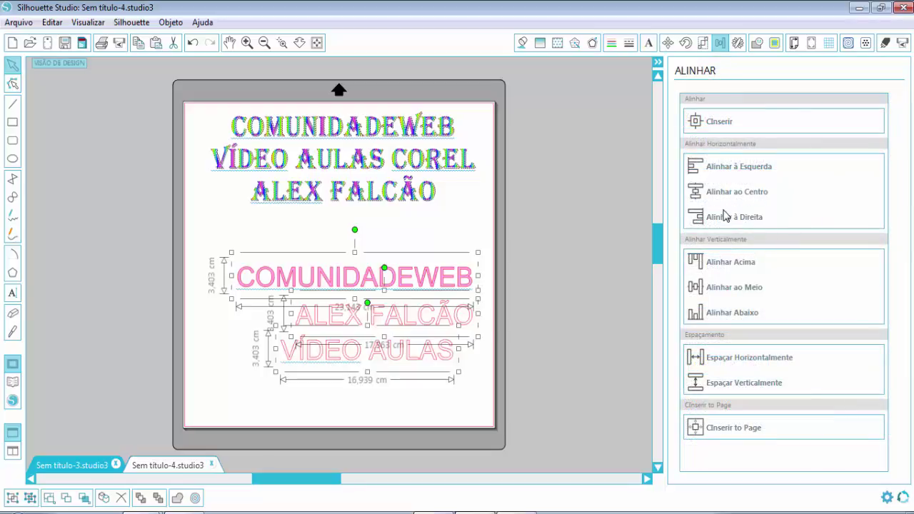
pyautogui.click(730, 197)
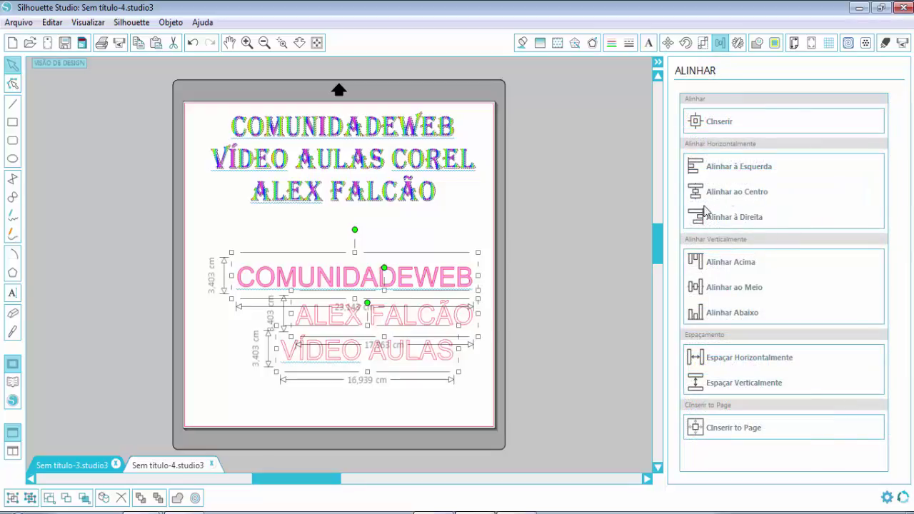
pyautogui.click(564, 317)
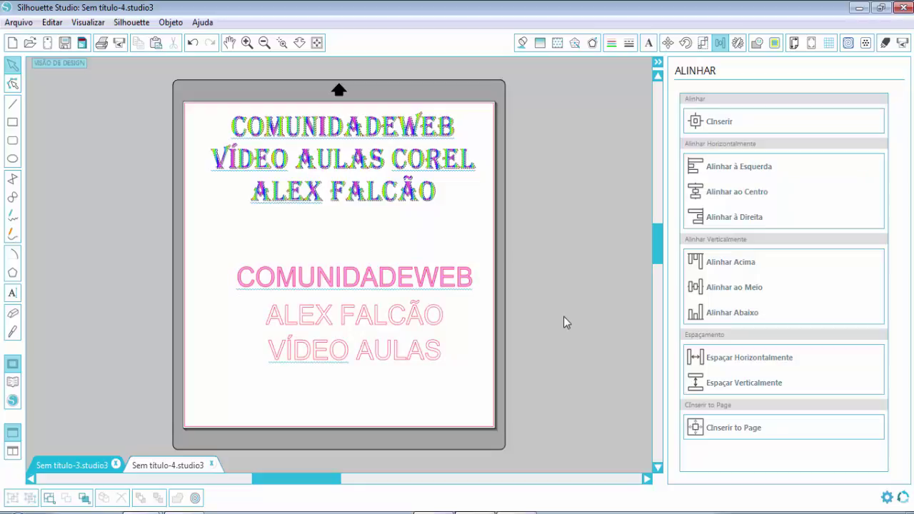
pyautogui.moveTo(212, 251); pyautogui.dragTo(490, 376)
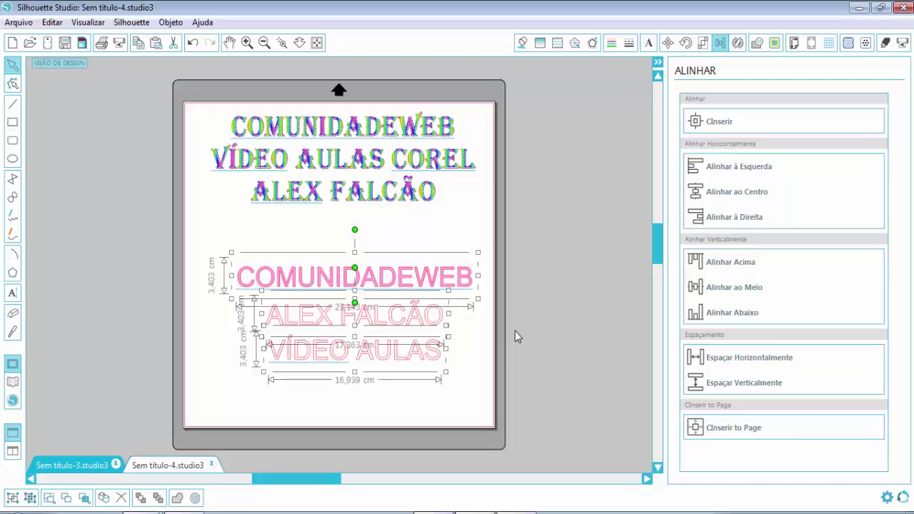
pyautogui.moveTo(391, 287); pyautogui.dragTo(194, 238)
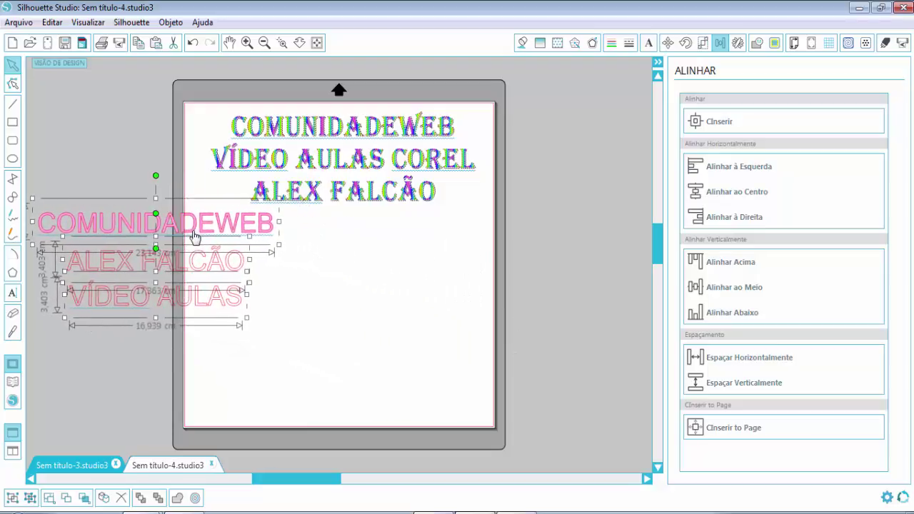
pyautogui.click(369, 299)
pyautogui.click(12, 163)
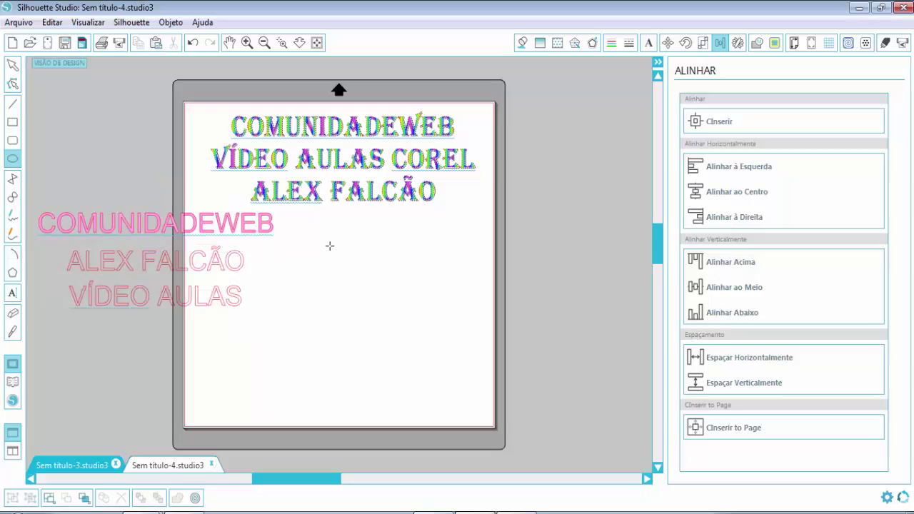
pyautogui.moveTo(323, 252); pyautogui.dragTo(415, 350)
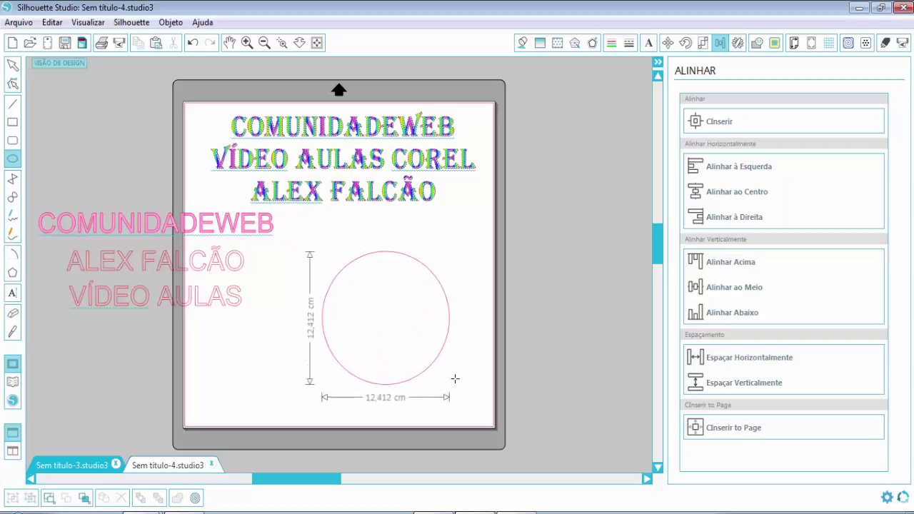
pyautogui.moveTo(414, 350); pyautogui.dragTo(450, 383)
pyautogui.moveTo(356, 287); pyautogui.dragTo(425, 358)
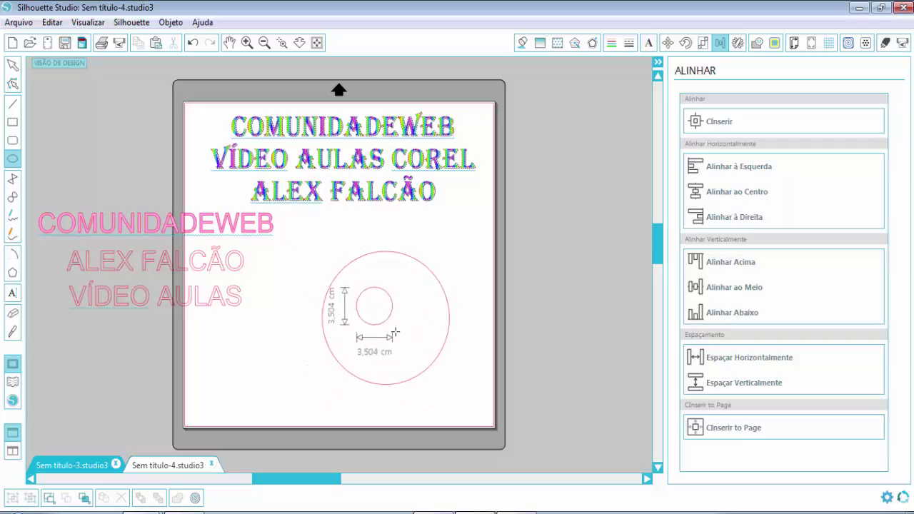
pyautogui.click(13, 65)
pyautogui.moveTo(411, 300); pyautogui.dragTo(455, 270)
pyautogui.click(524, 402)
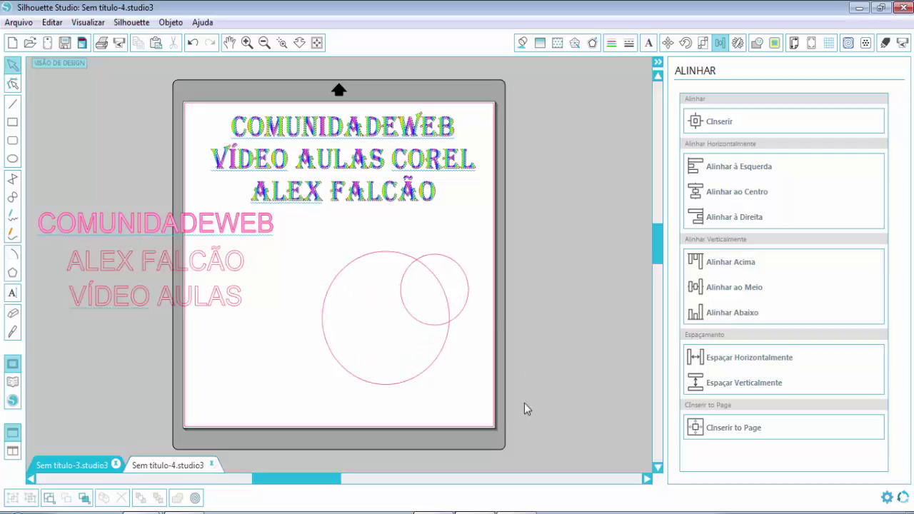
pyautogui.moveTo(482, 371); pyautogui.dragTo(299, 250)
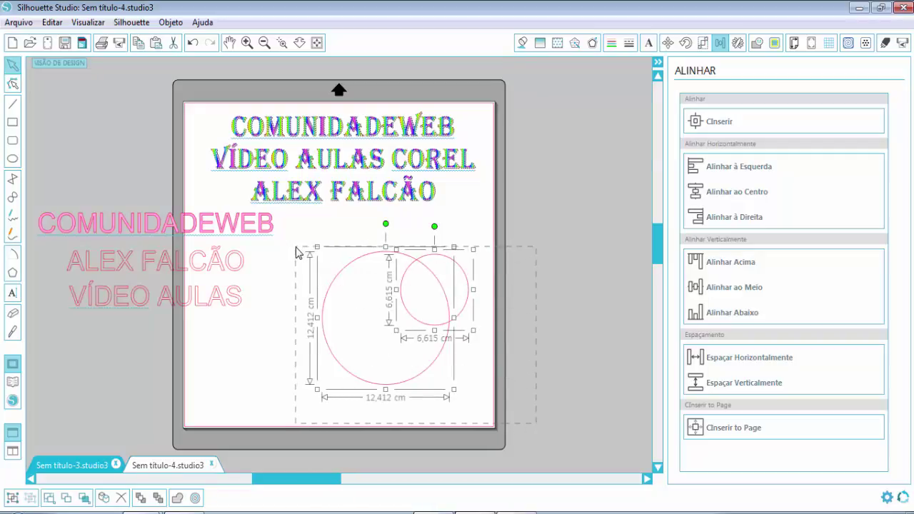
pyautogui.click(716, 194)
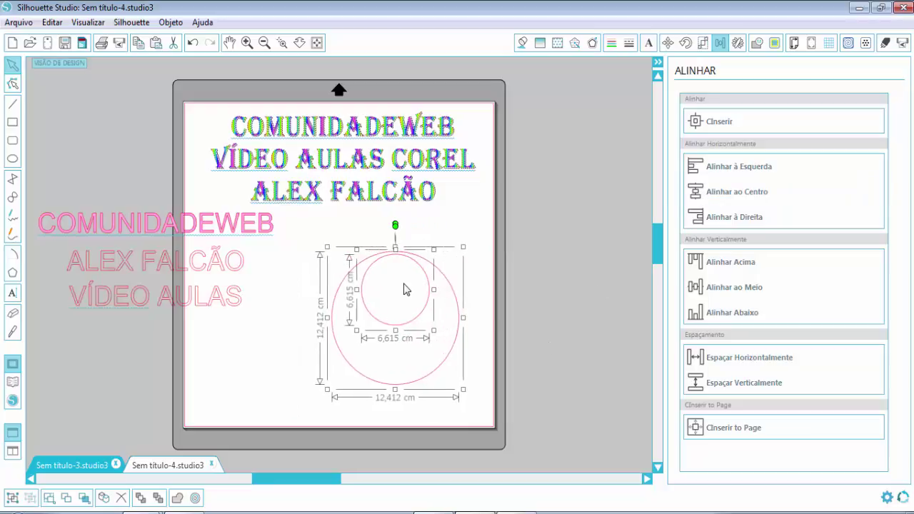
pyautogui.click(729, 289)
pyautogui.click(590, 365)
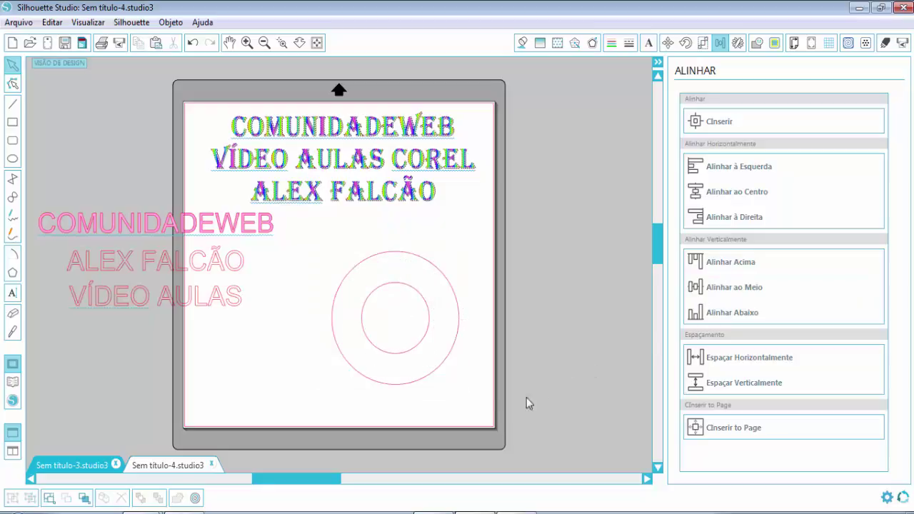
pyautogui.moveTo(546, 398); pyautogui.dragTo(315, 245)
# Delete the practice circles, then draw a rectangle below the title with a circle inside it.
pyautogui.press('Delete')
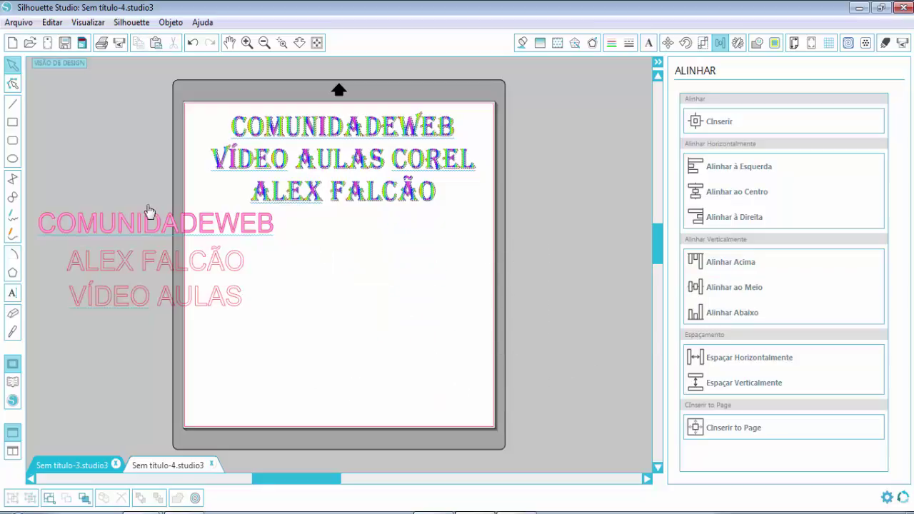
pyautogui.click(12, 122)
pyautogui.moveTo(287, 257); pyautogui.dragTo(464, 380)
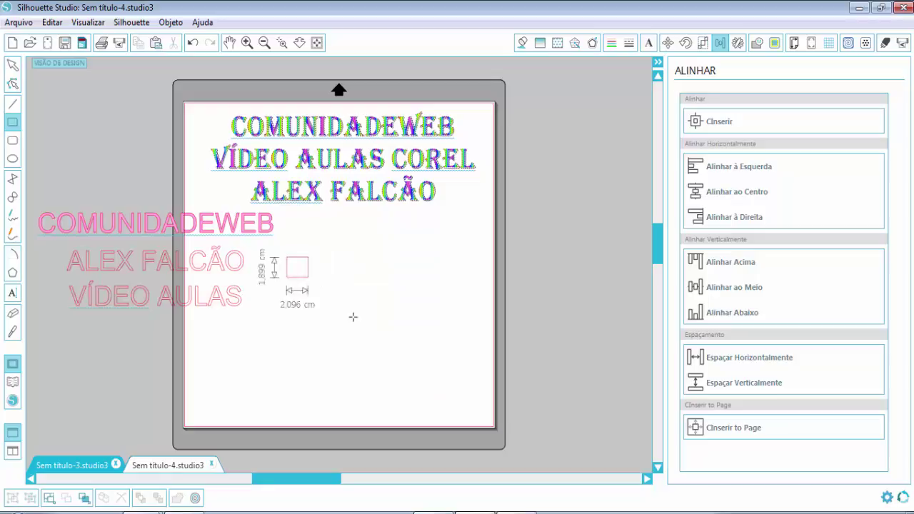
pyautogui.click(12, 158)
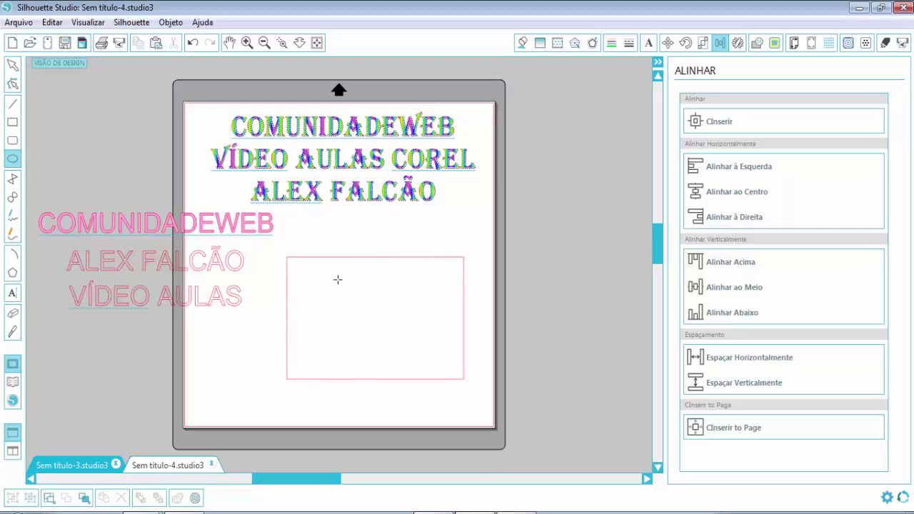
pyautogui.moveTo(338, 280); pyautogui.dragTo(417, 355)
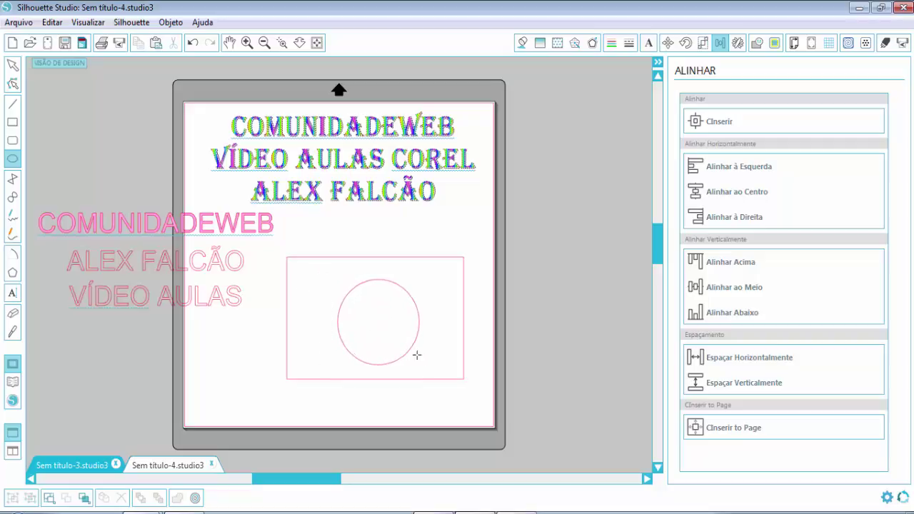
# Centre the circle horizontally and vertically within the rectangle.
pyautogui.click(21, 68)
pyautogui.moveTo(562, 401); pyautogui.dragTo(349, 243)
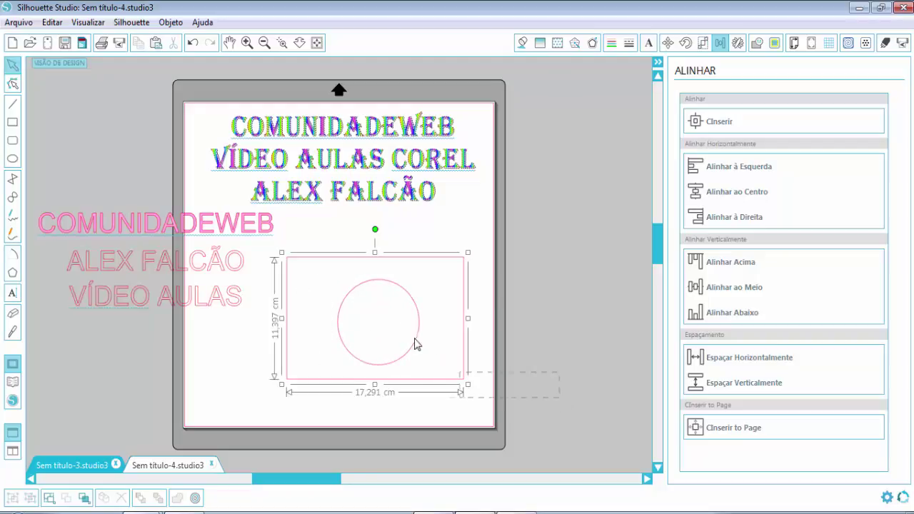
pyautogui.click(756, 193)
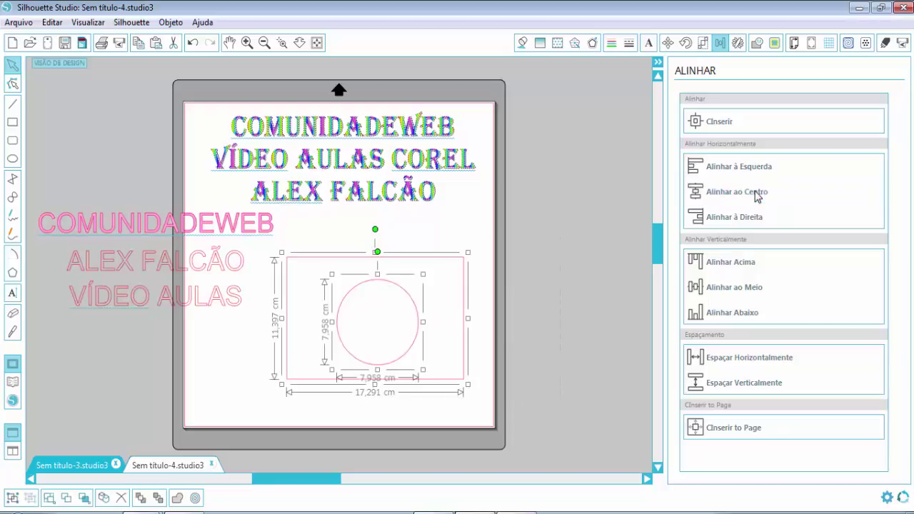
pyautogui.click(746, 289)
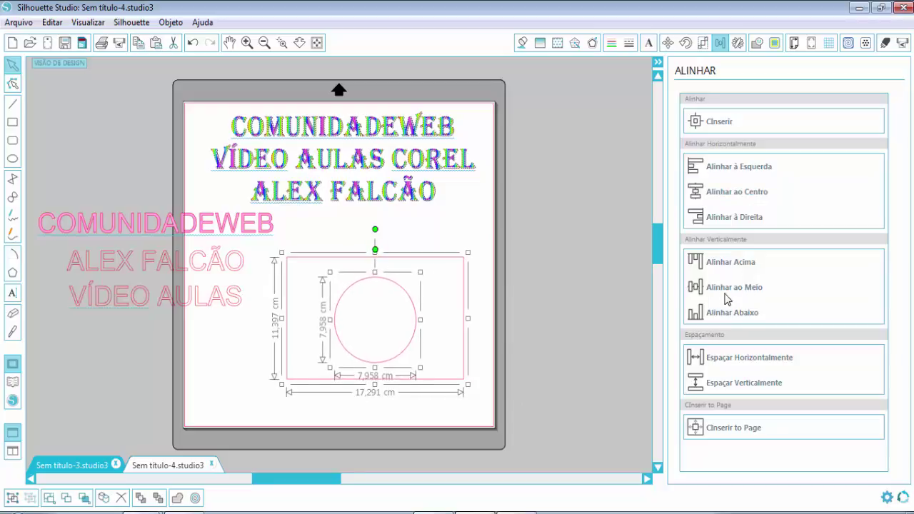
pyautogui.click(565, 330)
pyautogui.click(462, 280)
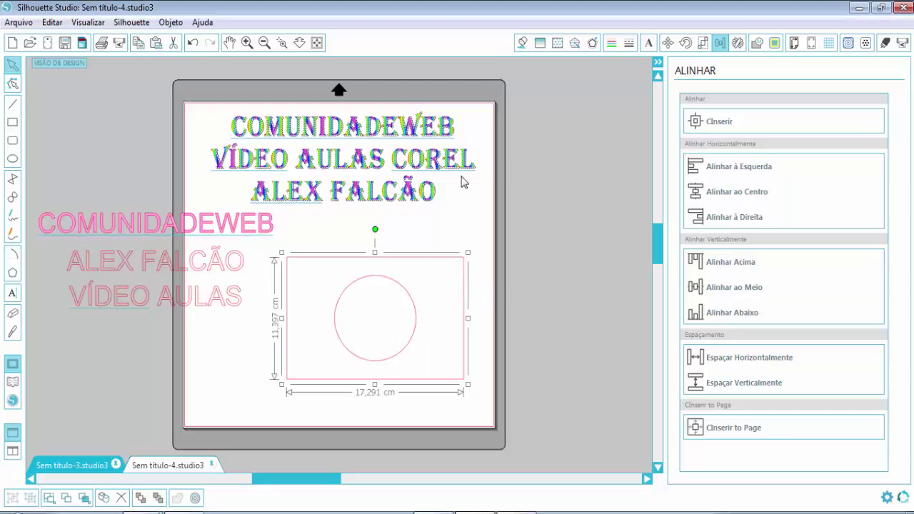
# Fill the rectangle black and its centred circle yellow (FFF505).
pyautogui.click(522, 42)
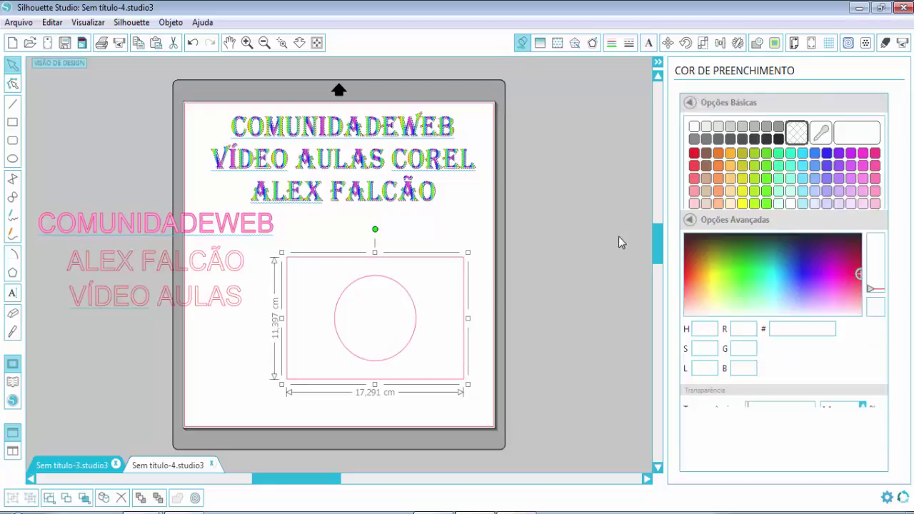
pyautogui.click(778, 139)
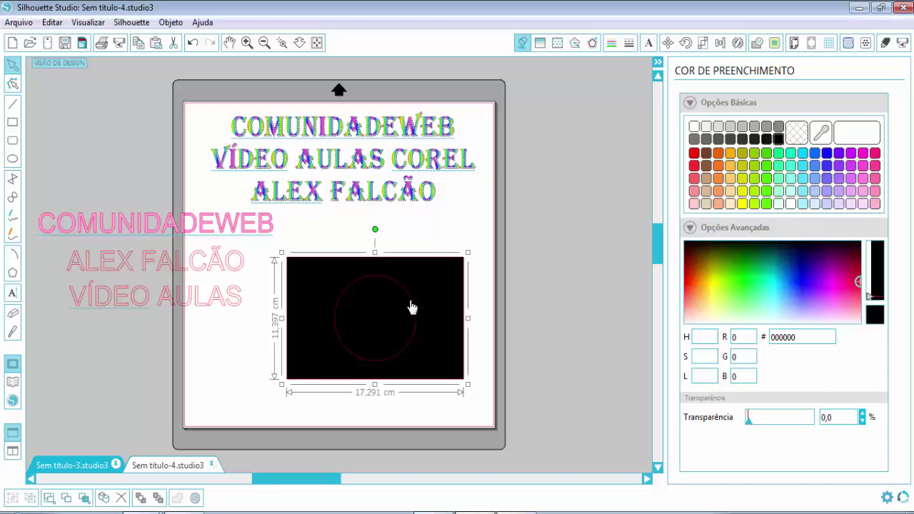
pyautogui.click(693, 154)
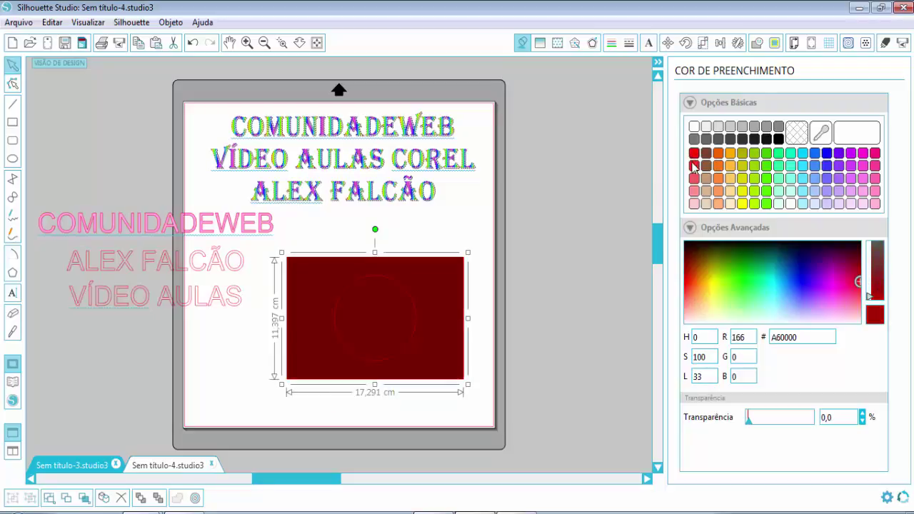
pyautogui.click(411, 350)
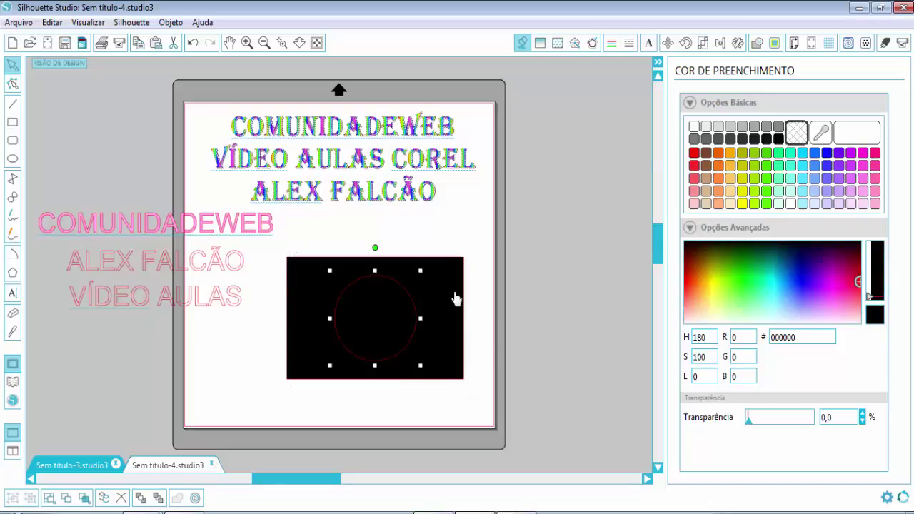
pyautogui.click(743, 204)
pyautogui.click(559, 329)
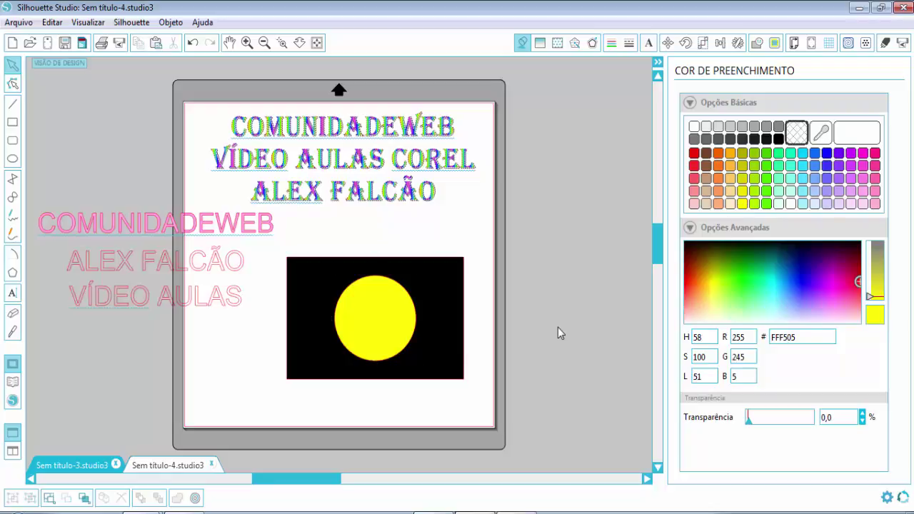